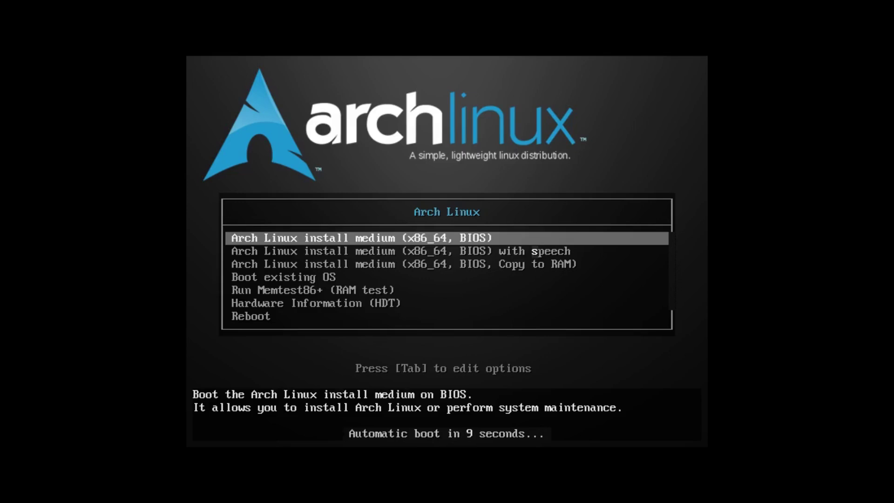
Step: Stop the boot countdown and boot the 'Arch Linux install medium (x86_64, BIOS)' entry
{"action": "key", "text": "Down"}
{"action": "key", "text": "Up"}
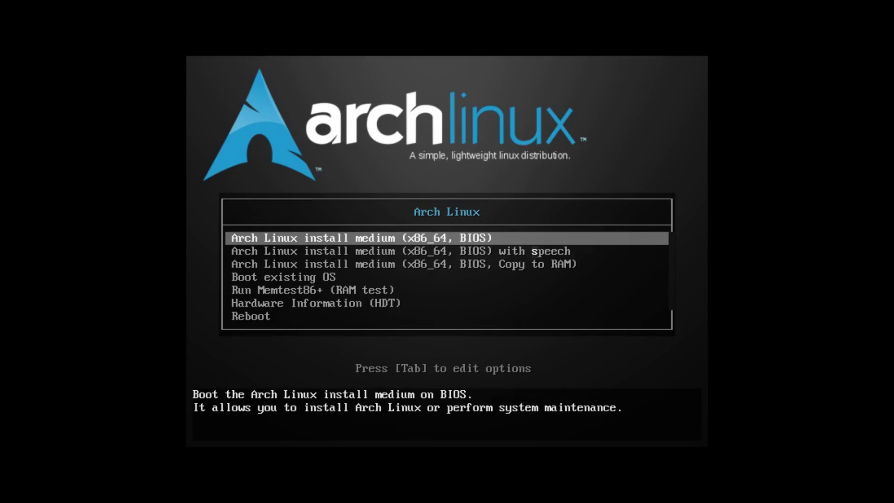
{"action": "key", "text": "Down"}
{"action": "key", "text": "Down"}
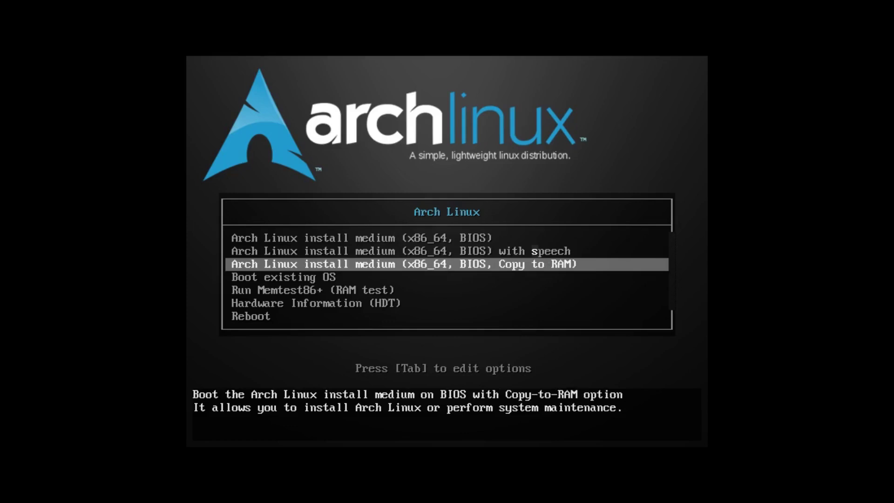
{"action": "key", "text": "Down"}
{"action": "key", "text": "Down"}
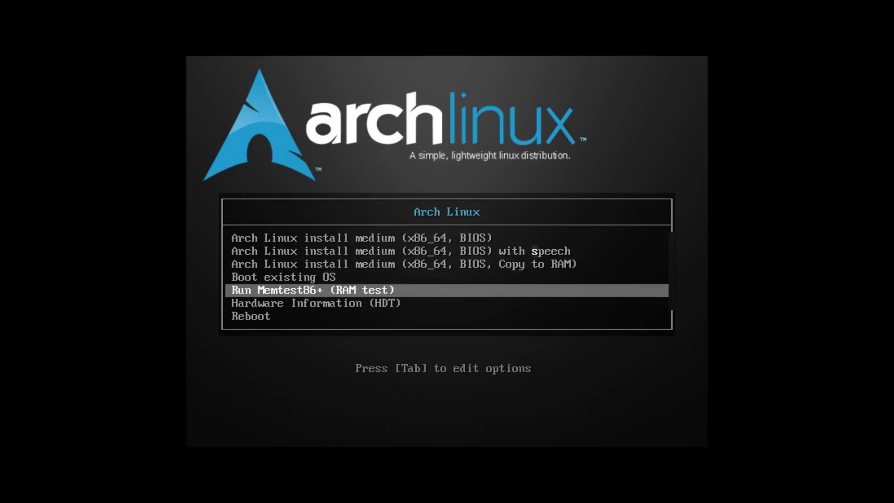
{"action": "key", "text": "Down"}
{"action": "key", "text": "Down"}
{"action": "key", "text": "Up"}
{"action": "key", "text": "Up"}
{"action": "key", "text": "Up"}
{"action": "key", "text": "Up"}
{"action": "key", "text": "Up"}
{"action": "key", "text": "Up"}
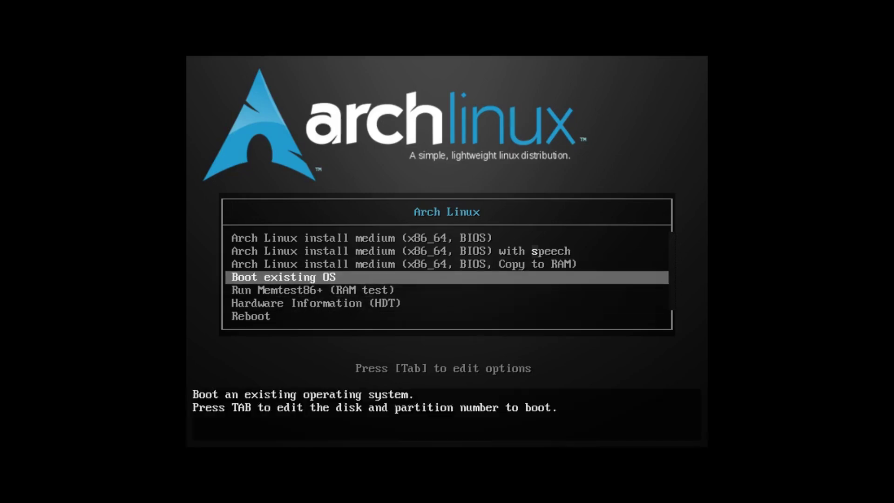
{"action": "key", "text": "Return"}
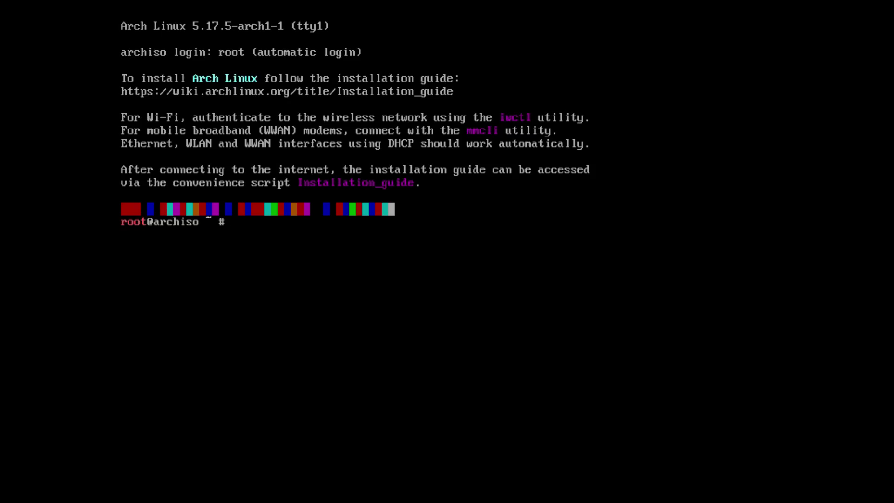
Step: Run archinstall at the root@archiso prompt
{"action": "type", "text": "archinstall"}
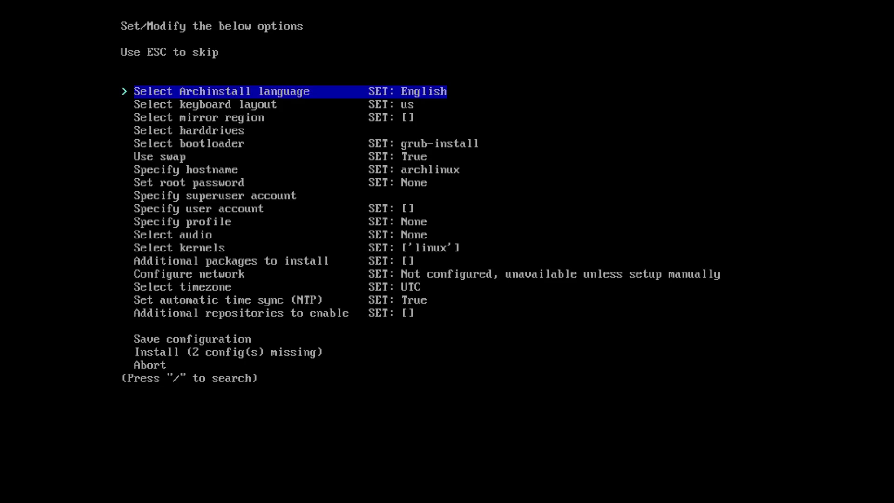
Step: Keep English as the archinstall installer language
{"action": "key", "text": "Return"}
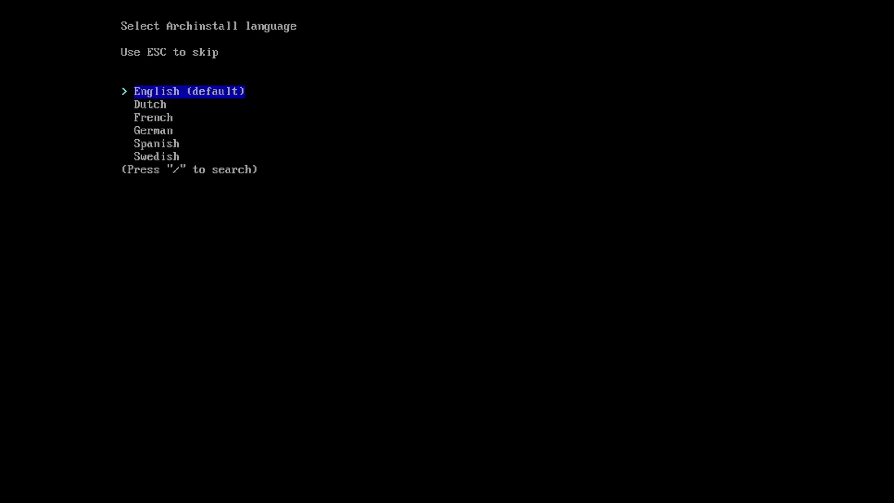
{"action": "key", "text": "Return"}
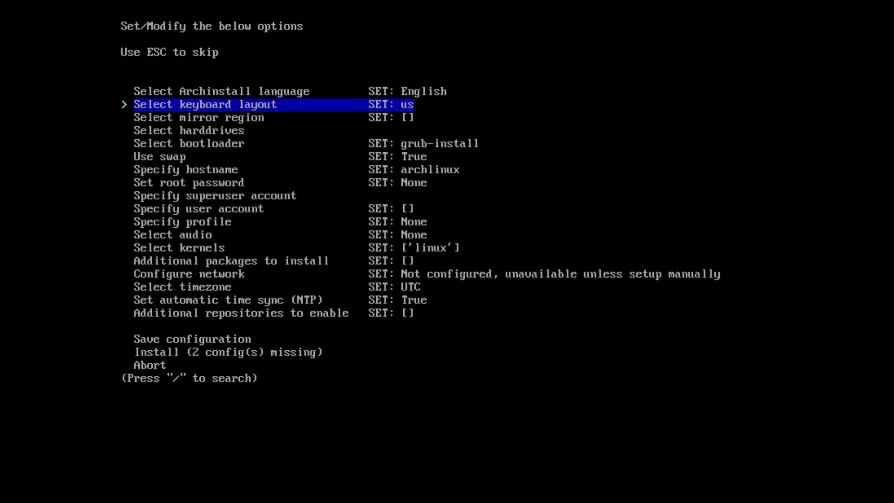
{"action": "key", "text": "Down"}
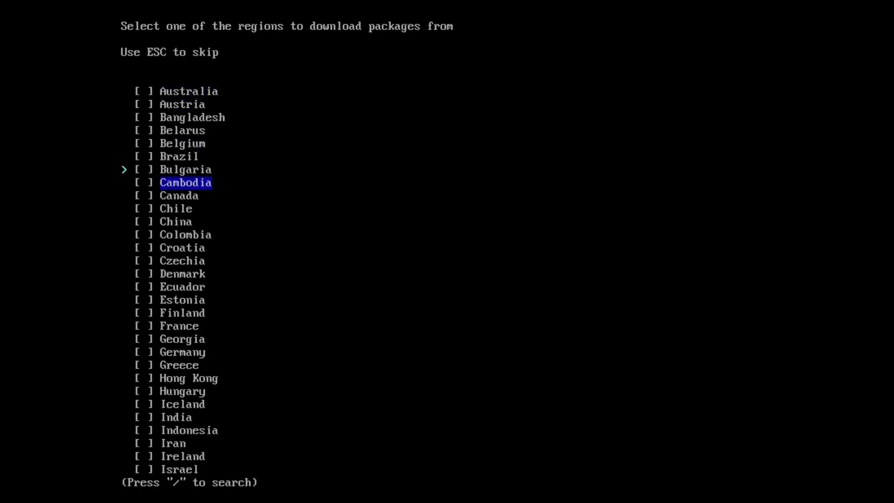
{"action": "key", "text": "Down"}
{"action": "key", "text": "Down"}
{"action": "key", "text": "Down"}
{"action": "key", "text": "Down"}
{"action": "key", "text": "Down"}
{"action": "key", "text": "Down"}
{"action": "key", "text": "Down"}
{"action": "key", "text": "Down"}
{"action": "key", "text": "Down"}
{"action": "key", "text": "Down"}
{"action": "key", "text": "Down"}
{"action": "key", "text": "Down"}
{"action": "key", "text": "Down"}
{"action": "key", "text": "Down"}
{"action": "key", "text": "Down"}
{"action": "key", "text": "Down"}
{"action": "key", "text": "Down"}
{"action": "key", "text": "Down"}
{"action": "key", "text": "Down"}
{"action": "key", "text": "Down"}
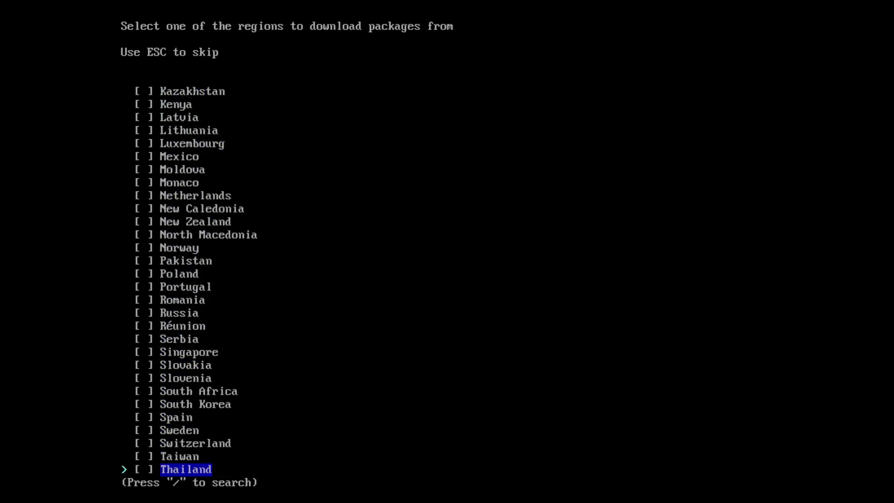
{"action": "key", "text": "Down"}
{"action": "key", "text": "Down"}
{"action": "key", "text": "Down"}
{"action": "key", "text": "Down"}
{"action": "key", "text": "Down"}
{"action": "key", "text": "Down"}
{"action": "key", "text": "Down"}
{"action": "key", "text": "Down"}
{"action": "key", "text": "Down"}
{"action": "key", "text": "Down"}
{"action": "key", "text": "Down"}
{"action": "key", "text": "Down"}
{"action": "key", "text": "Down"}
{"action": "key", "text": "Down"}
{"action": "key", "text": "Up"}
{"action": "key", "text": "Up"}
{"action": "key", "text": "Up"}
{"action": "key", "text": "Up"}
{"action": "key", "text": "Up"}
{"action": "key", "text": "Up"}
{"action": "key", "text": "Up"}
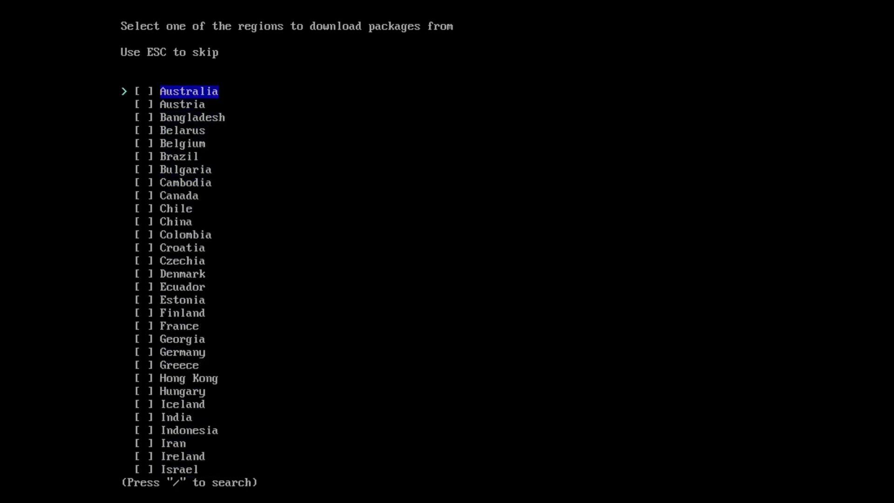
{"action": "key", "text": "Up"}
{"action": "key", "text": "Up"}
{"action": "key", "text": "Up"}
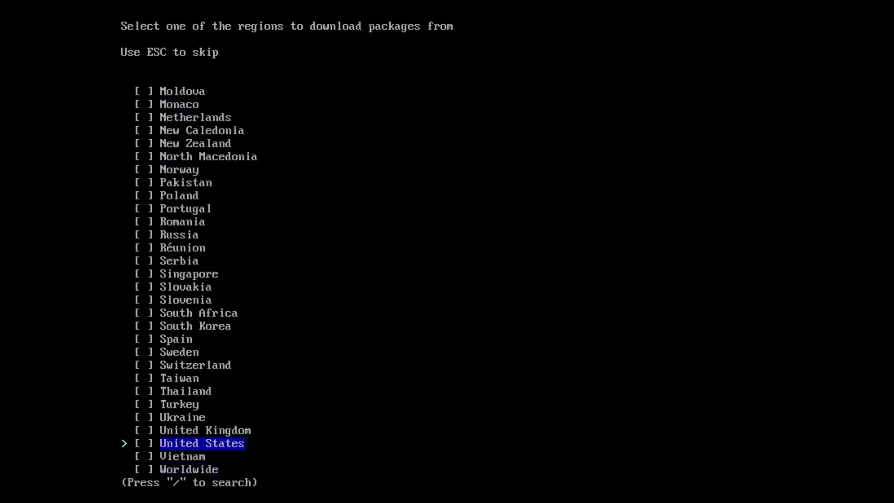
{"action": "key", "text": "space"}
{"action": "key", "text": "Return"}
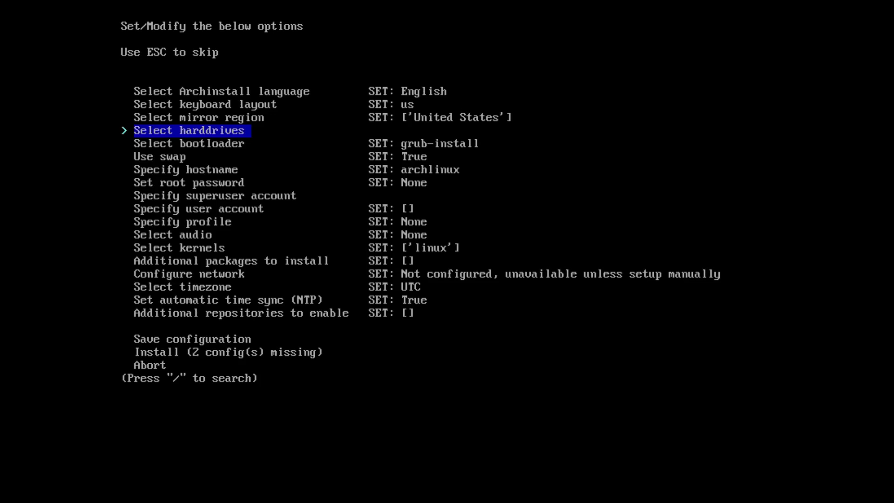
Step: Select the 25 GB /dev/sda disk as the install drive, skipping sr0
{"action": "key", "text": "Return"}
{"action": "key", "text": "Down"}
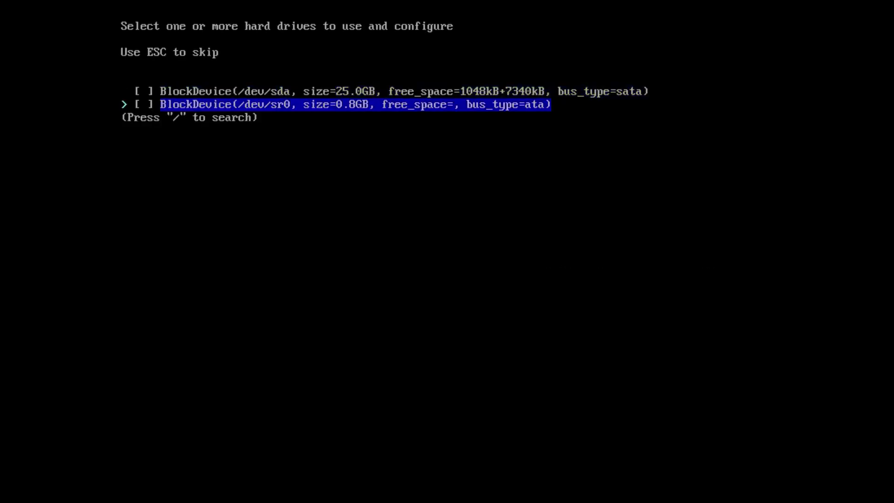
{"action": "key", "text": "Up"}
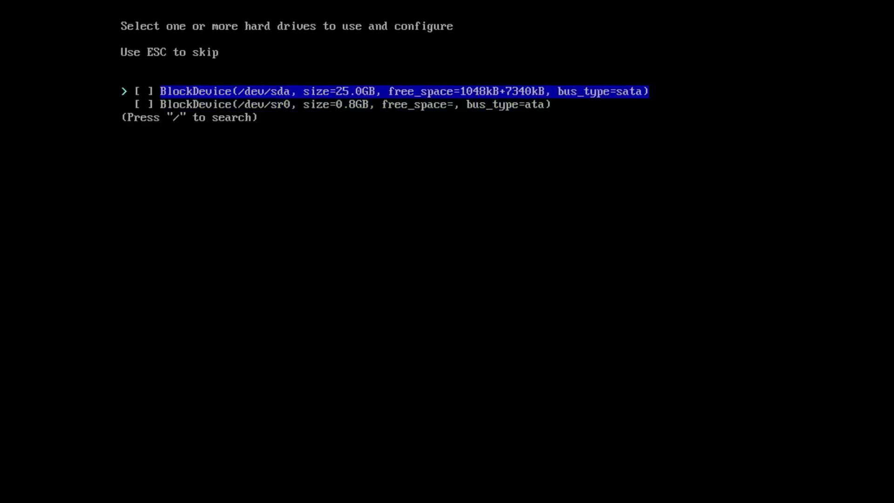
{"action": "key", "text": "Down"}
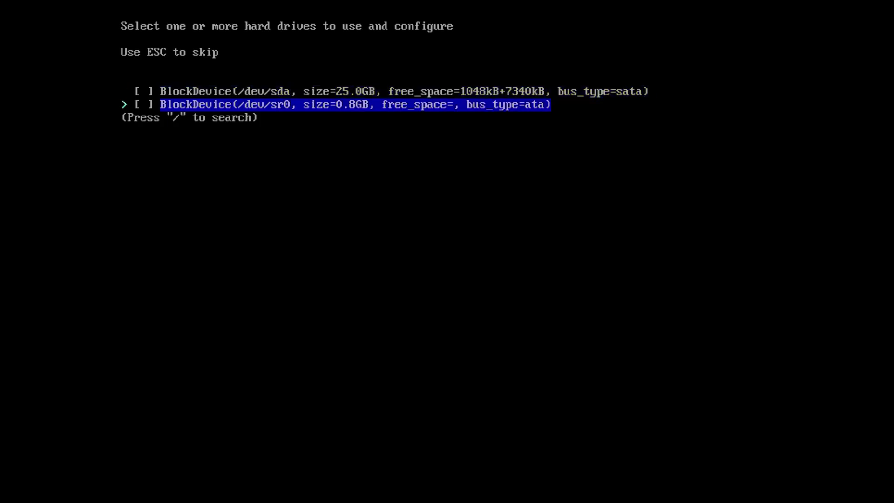
{"action": "key", "text": "Up"}
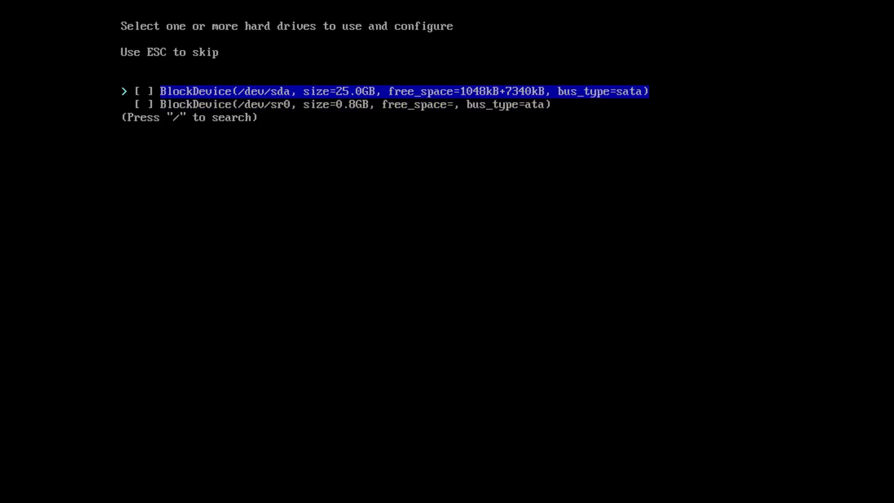
{"action": "key", "text": "space"}
{"action": "key", "text": "Return"}
Step: Keep swap on zram enabled, leaving Use swap at True
{"action": "key", "text": "Down"}
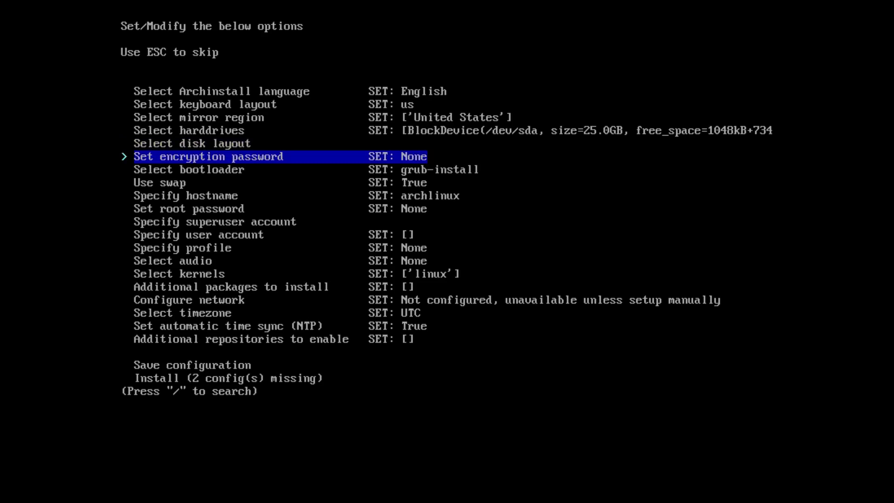
{"action": "key", "text": "Down"}
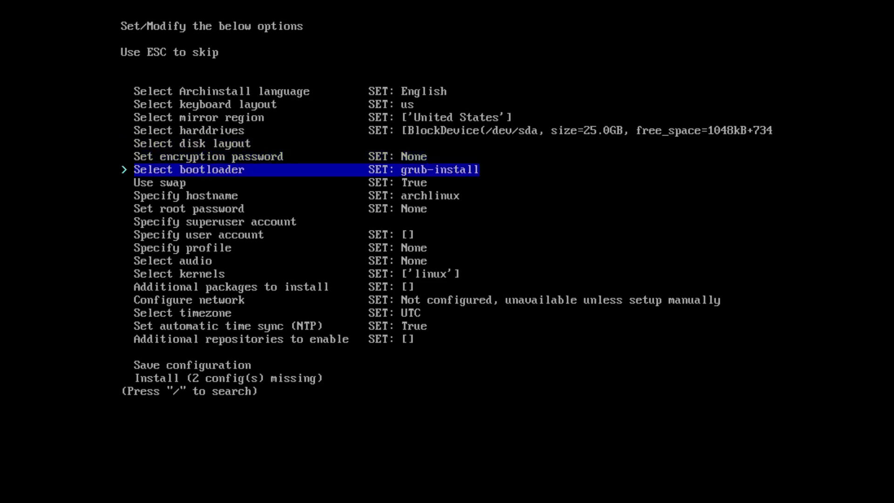
{"action": "key", "text": "Down"}
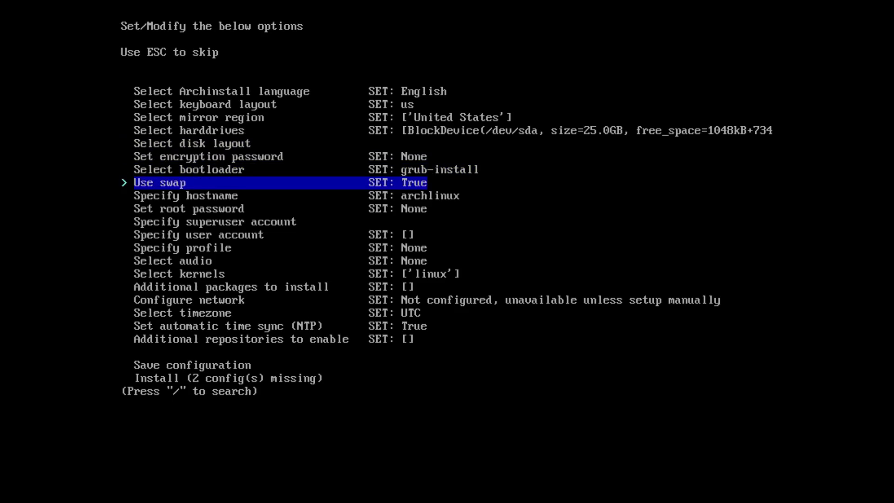
{"action": "key", "text": "Up"}
{"action": "key", "text": "Down"}
{"action": "key", "text": "Return"}
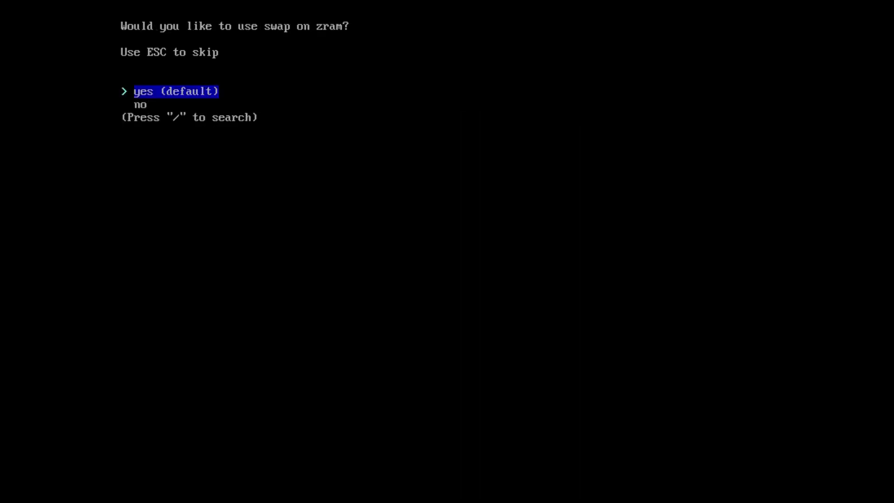
{"action": "key", "text": "Return"}
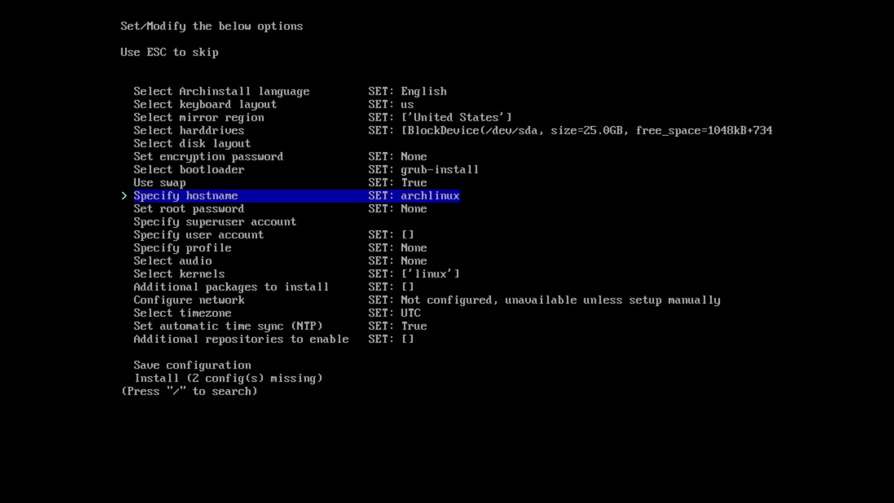
{"action": "key", "text": "Down"}
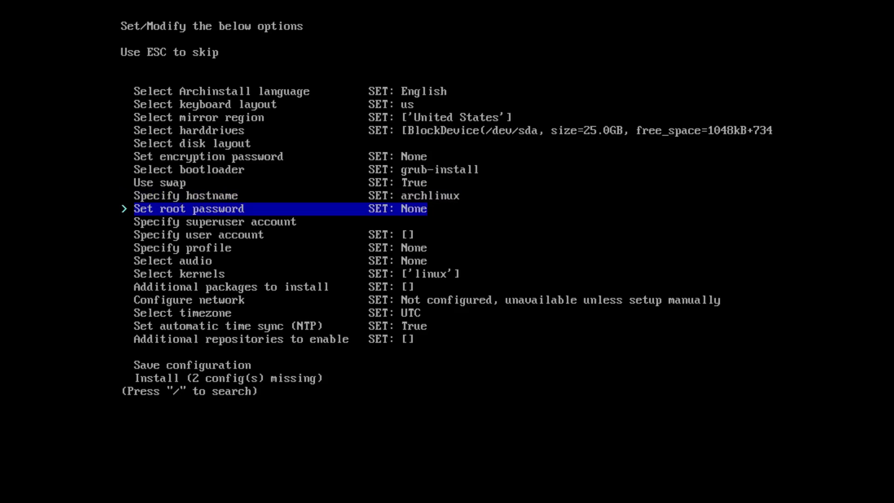
Step: Enter and verify a root password, accepting the weak-password warning
{"action": "key", "text": "Return"}
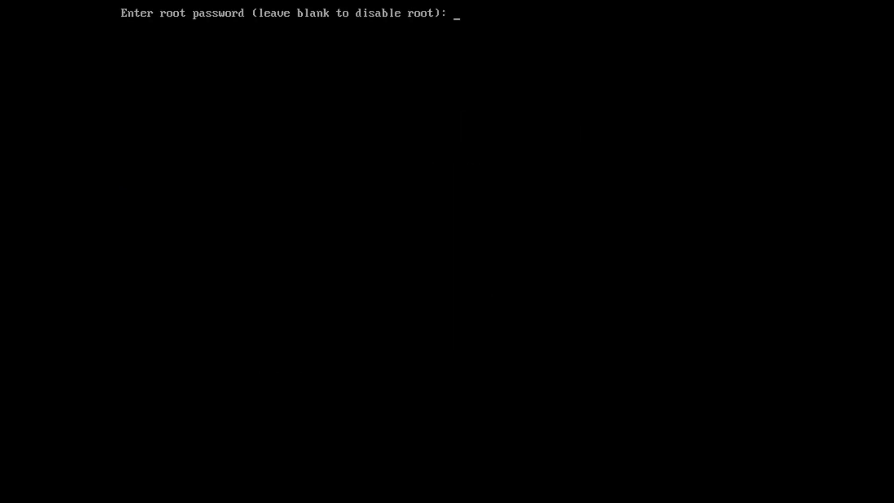
{"action": "key", "text": "Return"}
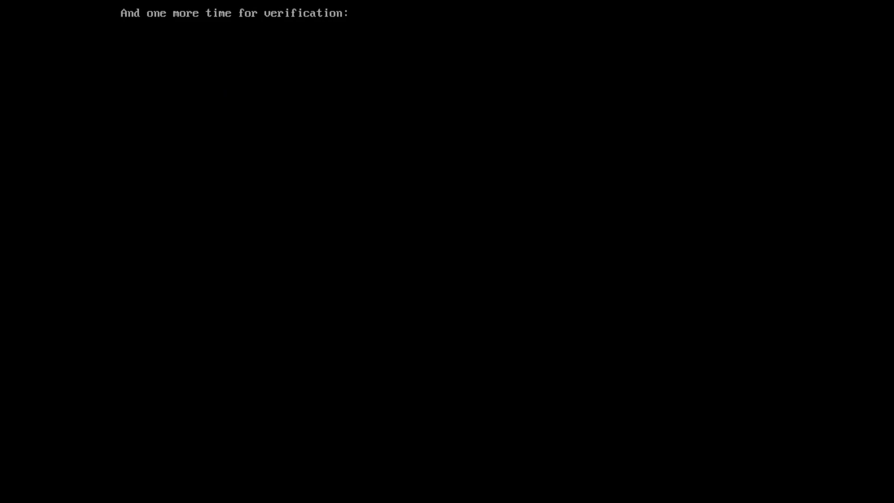
{"action": "key", "text": "Return"}
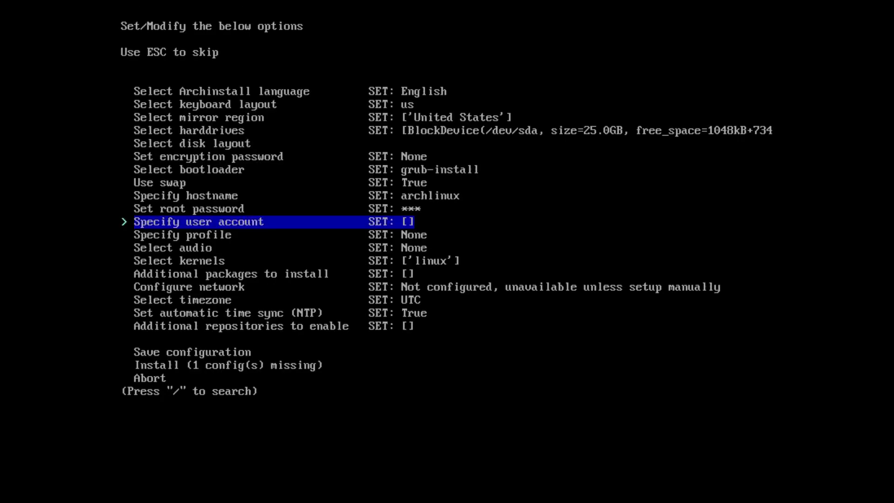
Step: Create user 'arch' and enter and verify its password
{"action": "key", "text": "Return"}
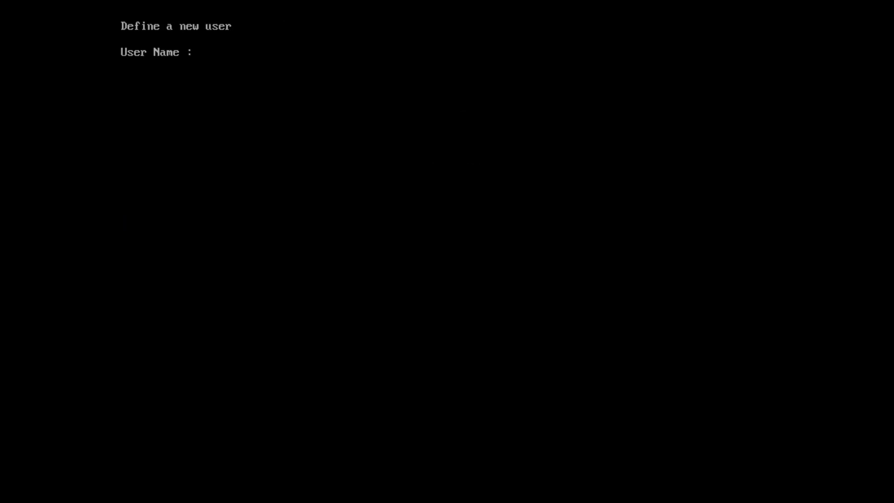
{"action": "type", "text": "arch"}
{"action": "key", "text": "Return"}
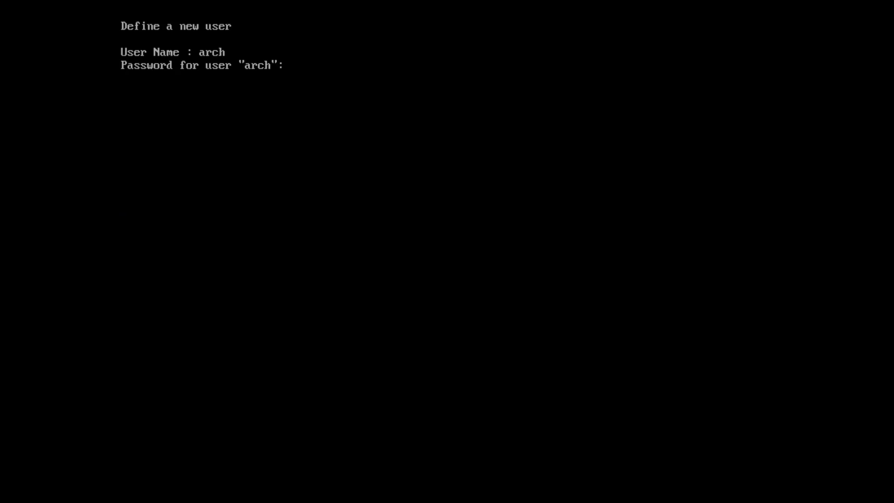
{"action": "key", "text": "Return"}
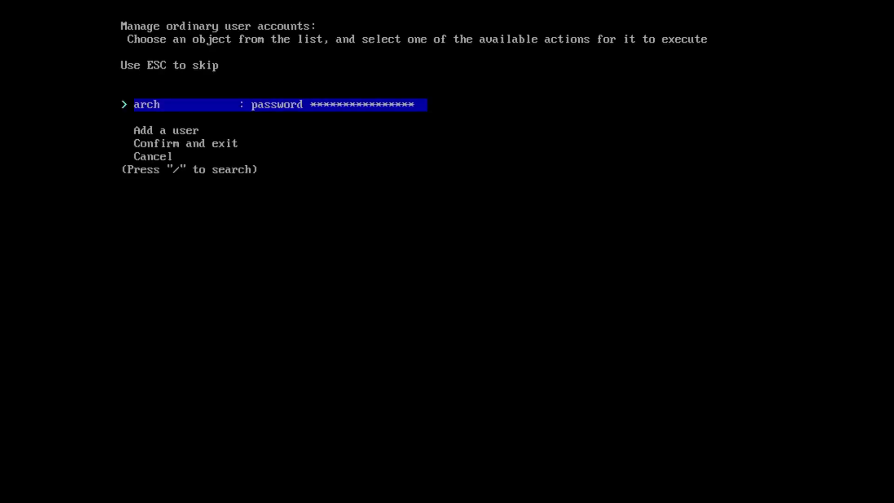
{"action": "key", "text": "Return"}
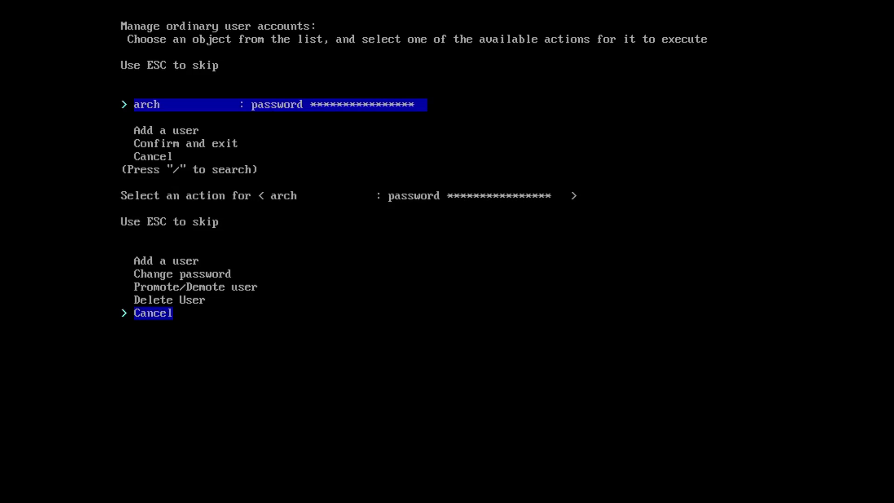
Step: Cancel the user actions submenu and choose 'Confirm and exit' to save the account
{"action": "key", "text": "Up"}
{"action": "key", "text": "Down"}
{"action": "key", "text": "Up"}
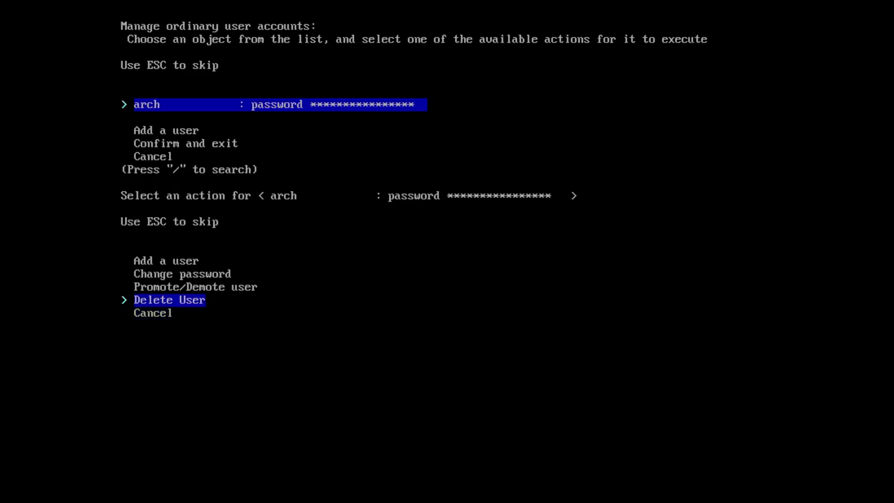
{"action": "key", "text": "Up"}
{"action": "key", "text": "Up"}
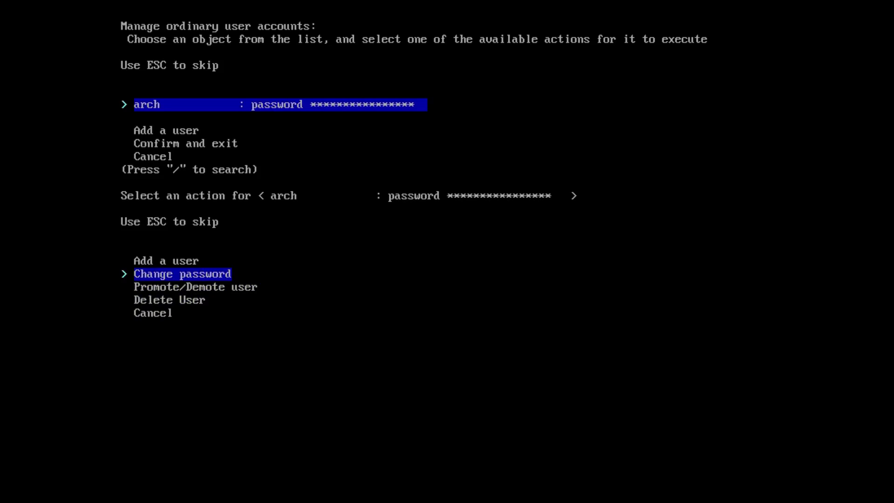
{"action": "key", "text": "Up"}
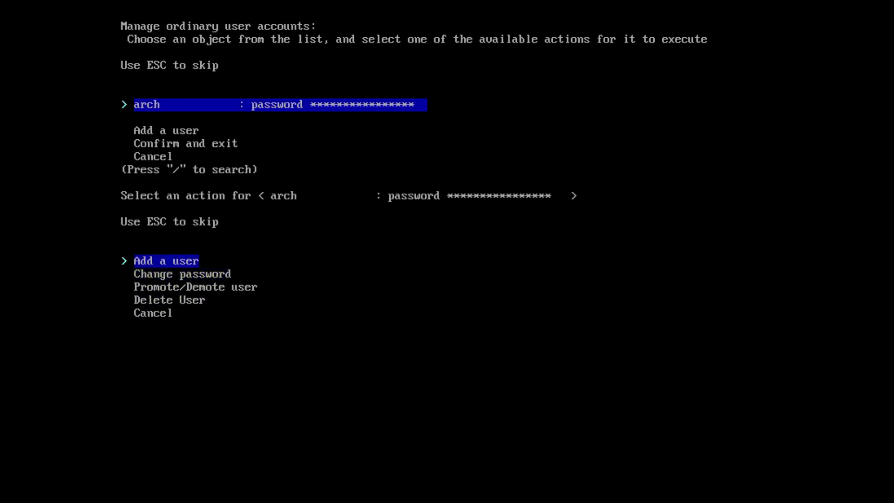
{"action": "key", "text": "Down"}
{"action": "key", "text": "Down"}
{"action": "key", "text": "Down"}
{"action": "key", "text": "Down"}
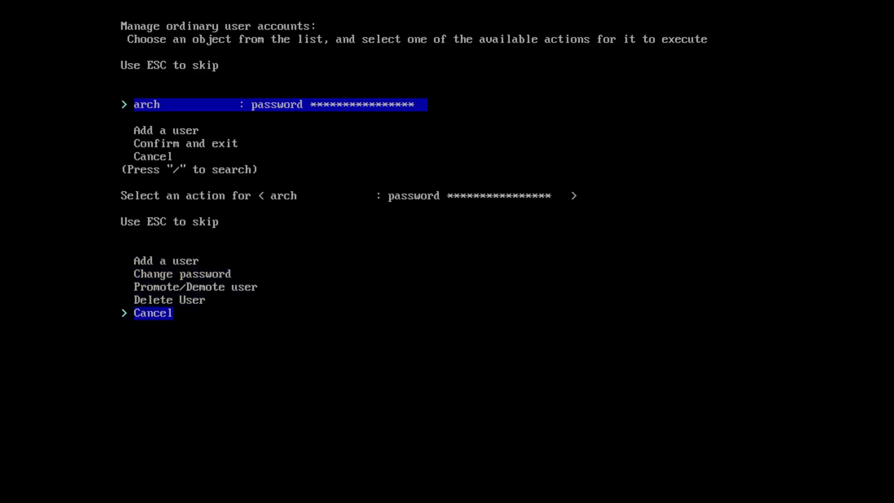
{"action": "key", "text": "Return"}
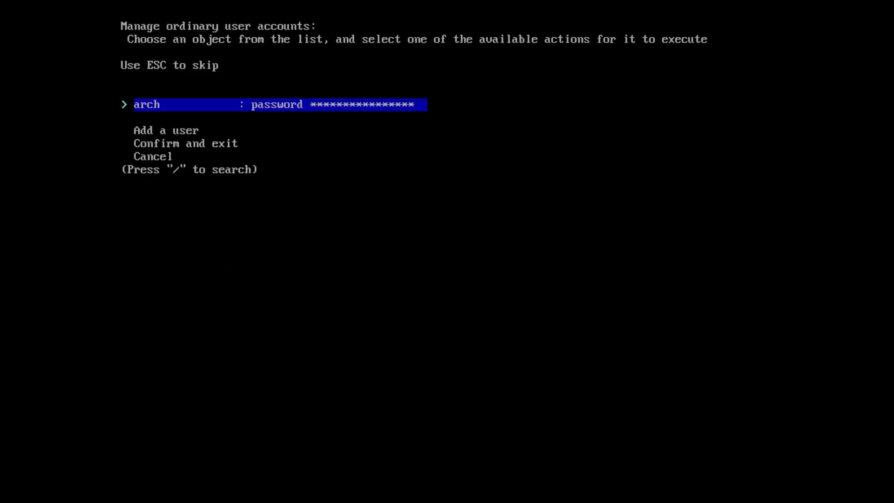
{"action": "key", "text": "Down"}
{"action": "key", "text": "Down"}
{"action": "key", "text": "Down"}
{"action": "key", "text": "Down"}
{"action": "key", "text": "Down"}
{"action": "key", "text": "Down"}
{"action": "key", "text": "Up"}
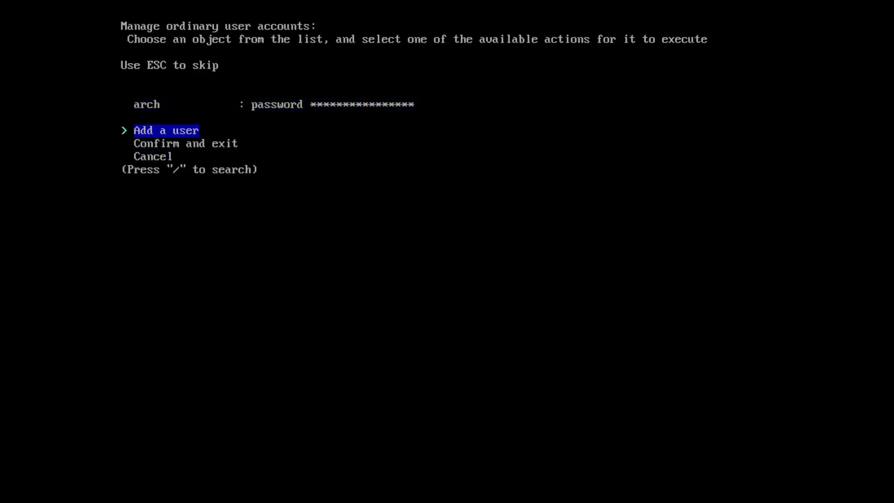
{"action": "key", "text": "Down"}
{"action": "key", "text": "Return"}
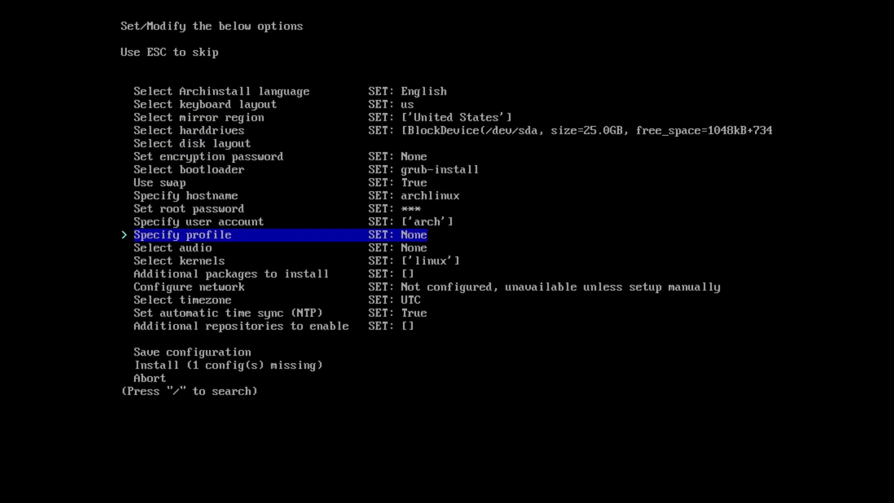
Step: Review the desktop, minimal, server and xorg profiles and choose desktop
{"action": "key", "text": "Return"}
{"action": "key", "text": "Down"}
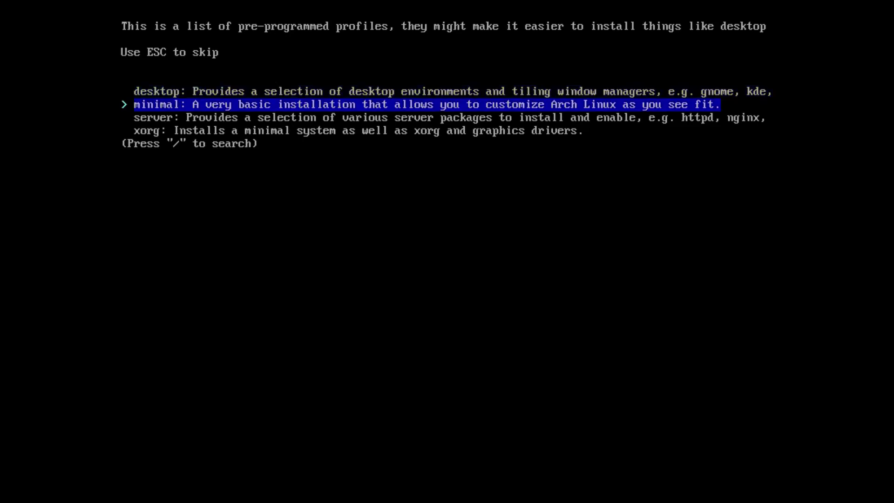
{"action": "key", "text": "Up"}
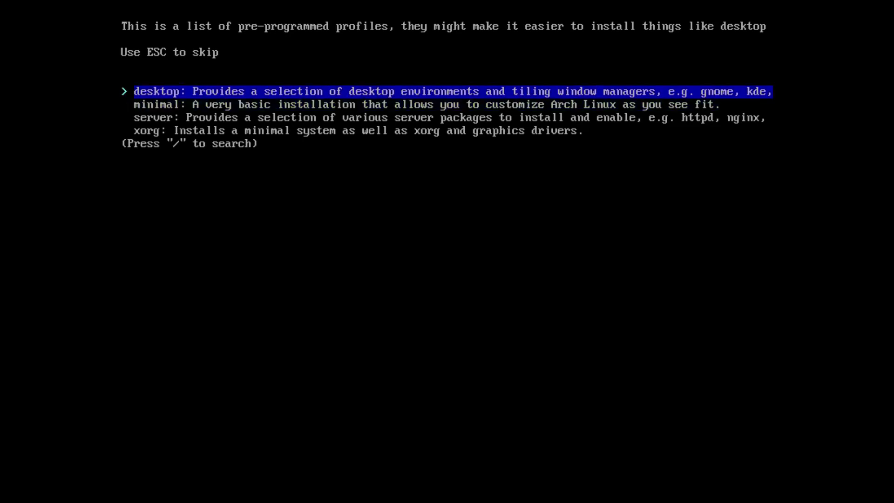
{"action": "key", "text": "Down"}
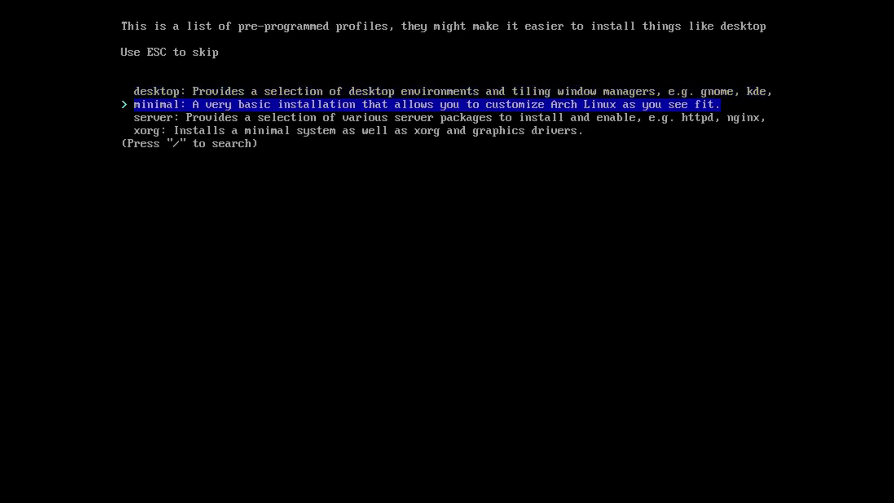
{"action": "key", "text": "Down"}
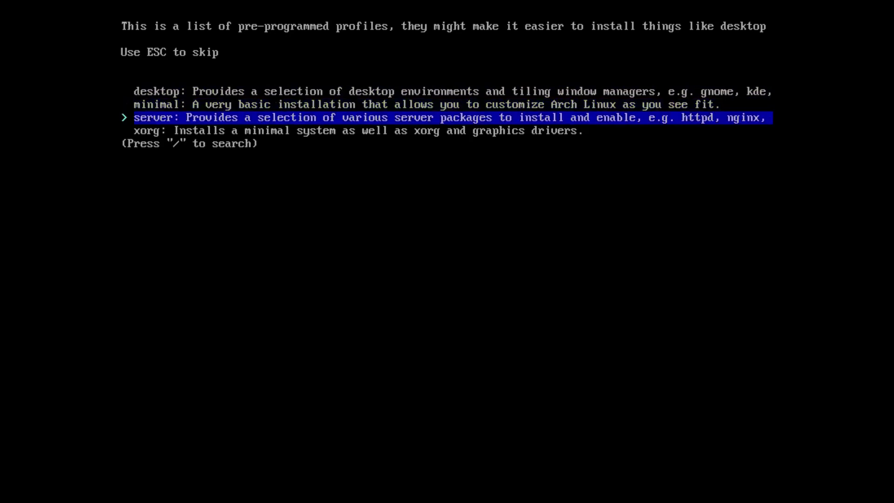
{"action": "key", "text": "Down"}
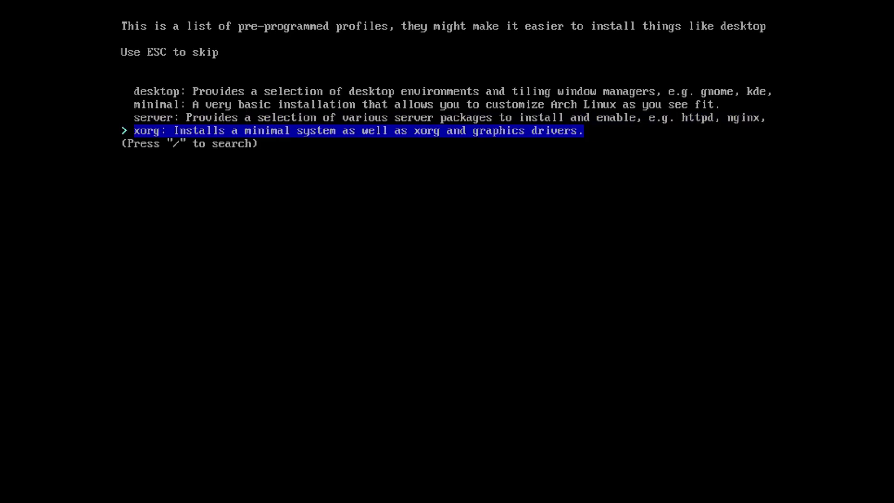
{"action": "key", "text": "Up"}
{"action": "key", "text": "Up"}
{"action": "key", "text": "Up"}
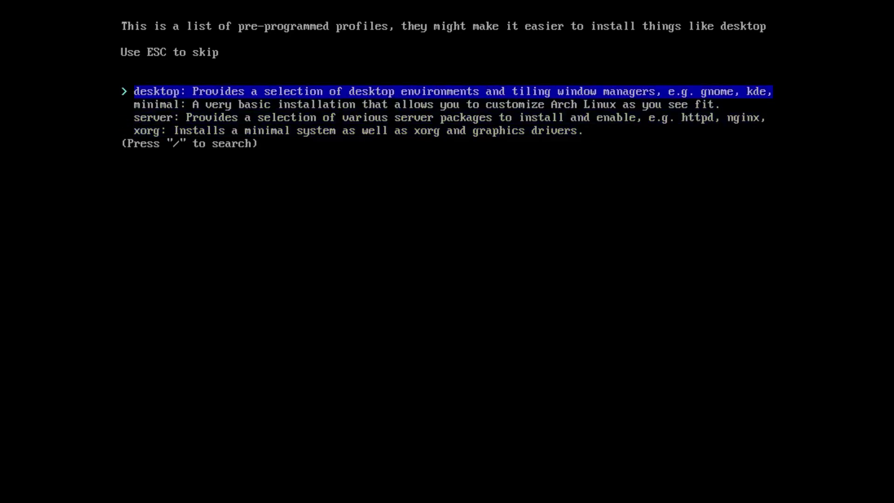
{"action": "key", "text": "Return"}
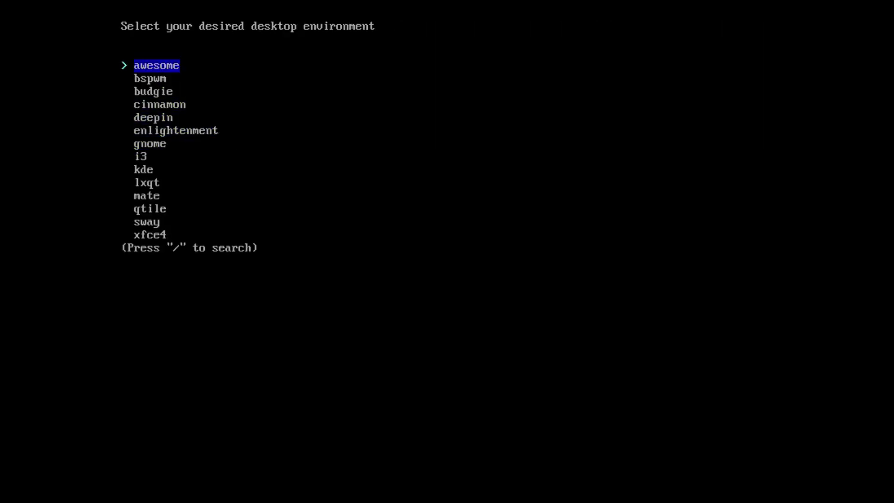
Step: Scroll through the desktop environment list from awesome to its end
{"action": "key", "text": "Down"}
{"action": "key", "text": "Up"}
{"action": "key", "text": "Down"}
{"action": "key", "text": "Down"}
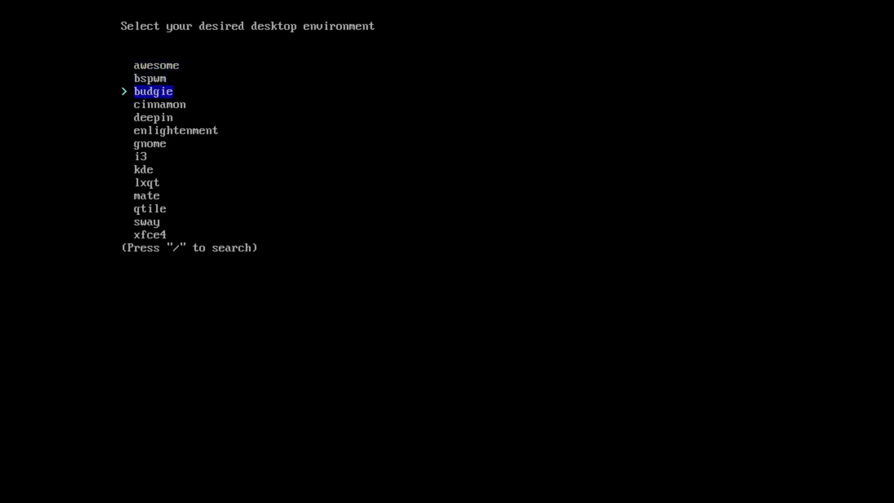
{"action": "key", "text": "Down"}
{"action": "key", "text": "Down"}
{"action": "key", "text": "Down"}
{"action": "key", "text": "Down"}
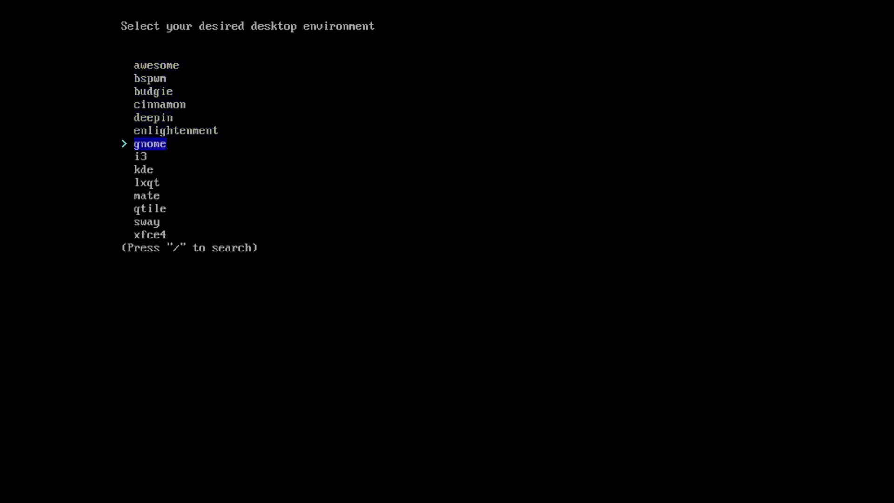
{"action": "key", "text": "Down"}
{"action": "key", "text": "Down"}
{"action": "key", "text": "Down"}
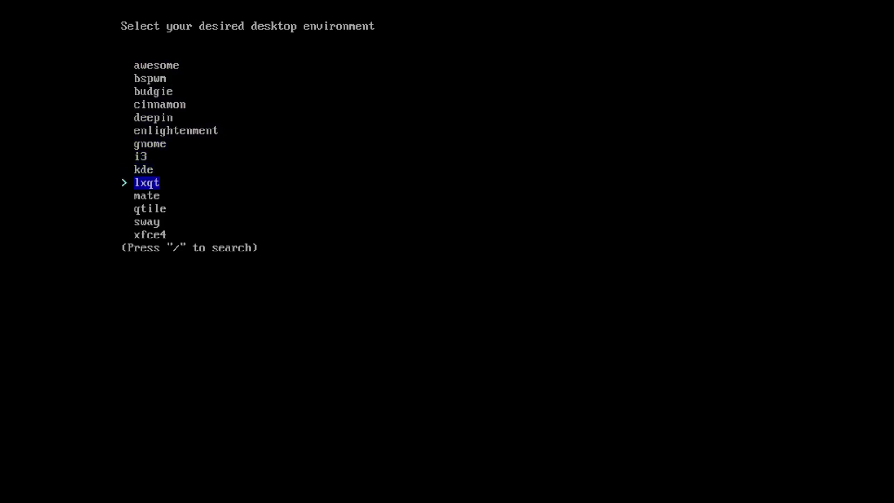
{"action": "key", "text": "Down"}
{"action": "key", "text": "Down"}
{"action": "key", "text": "Down"}
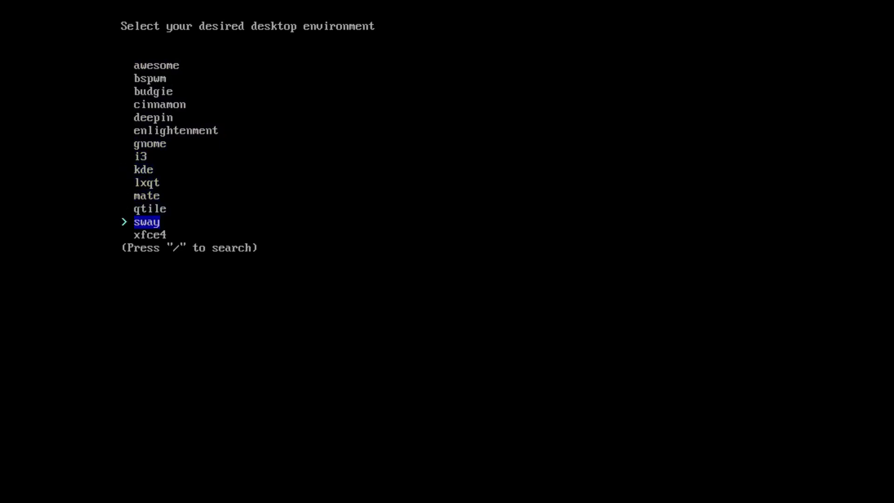
{"action": "key", "text": "Down"}
{"action": "key", "text": "Down"}
{"action": "key", "text": "Up"}
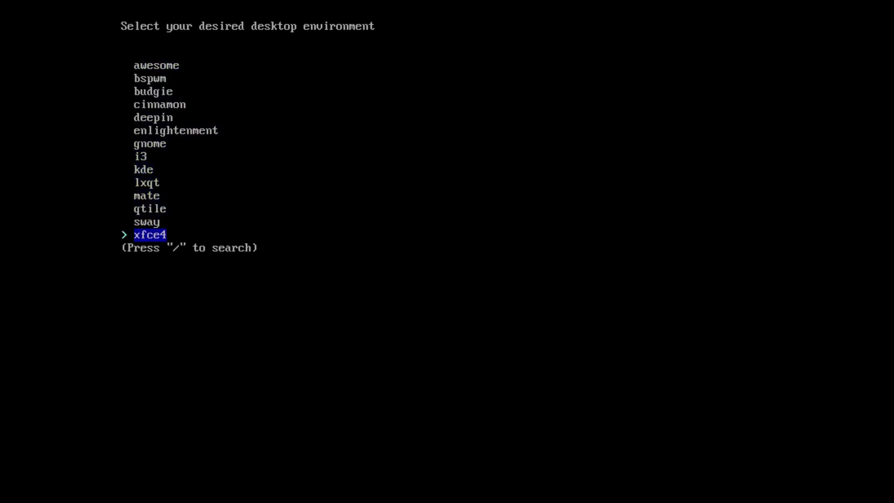
Step: Search the list for 'gnom', clear the search, and highlight budgie
{"action": "key", "text": "slash"}
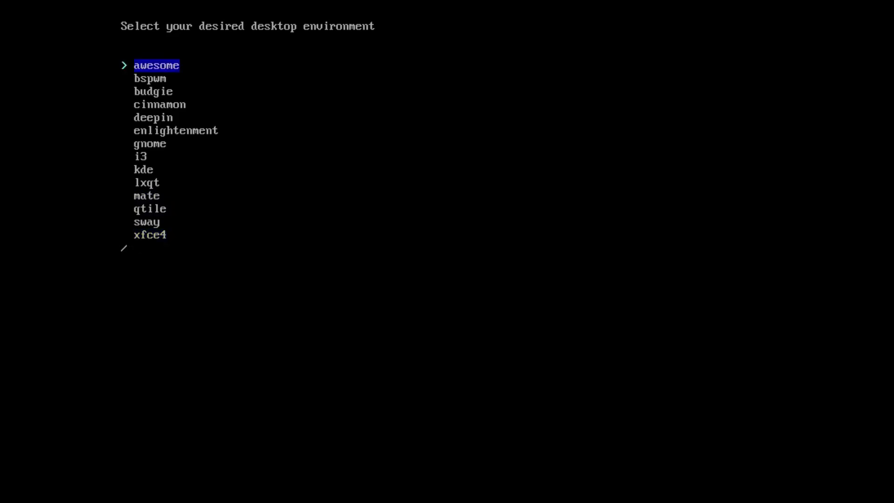
{"action": "type", "text": "gnom"}
{"action": "key", "text": "BackSpace"}
{"action": "key", "text": "BackSpace"}
{"action": "key", "text": "BackSpace"}
{"action": "key", "text": "BackSpace"}
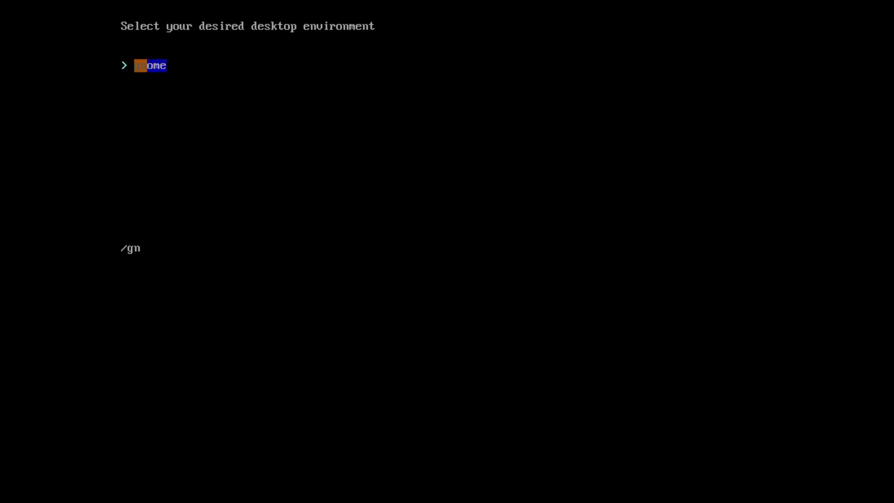
{"action": "key", "text": "Down"}
{"action": "key", "text": "Down"}
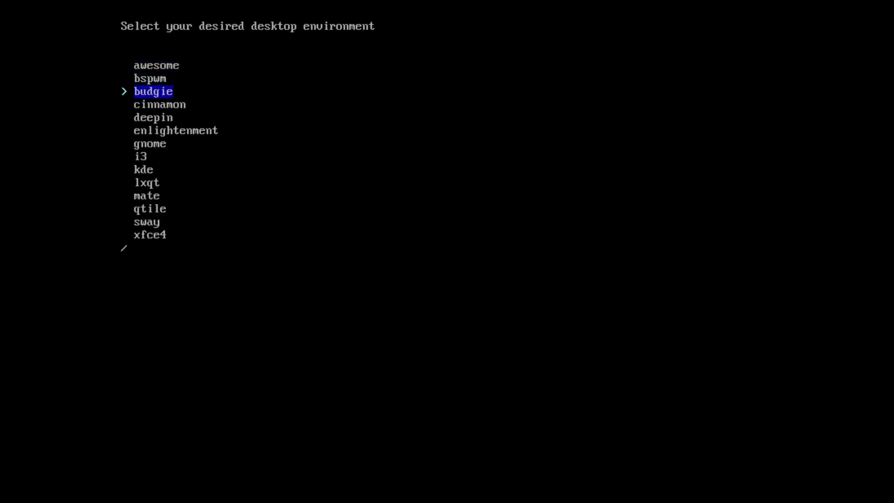
{"action": "key", "text": "Down"}
{"action": "key", "text": "Up"}
Step: Confirm Budgie and pick the AMD / ATI (open-source) graphics driver
{"action": "key", "text": "Return"}
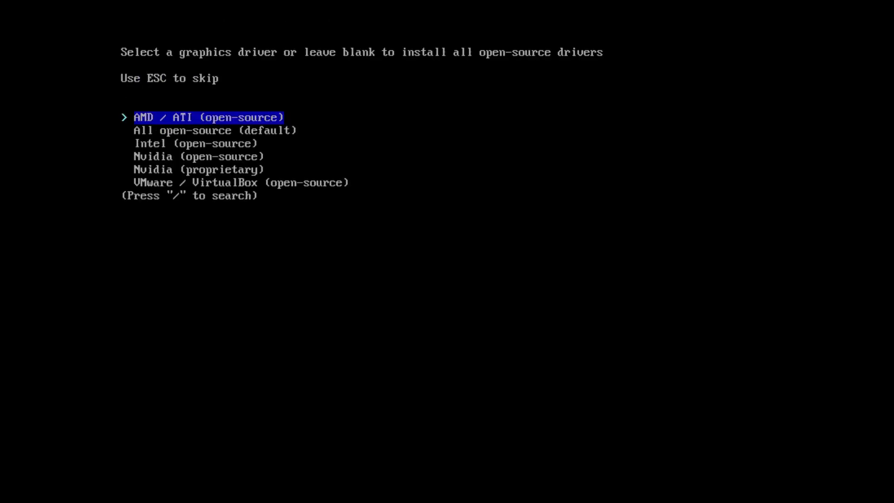
{"action": "key", "text": "Down"}
{"action": "key", "text": "Down"}
{"action": "key", "text": "Down"}
{"action": "key", "text": "Down"}
{"action": "key", "text": "Down"}
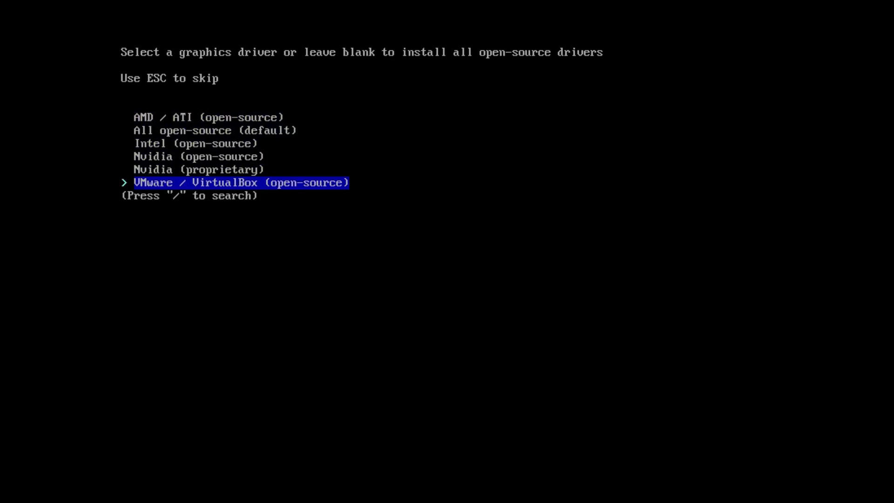
{"action": "key", "text": "Up"}
{"action": "key", "text": "Up"}
{"action": "key", "text": "Up"}
{"action": "key", "text": "Up"}
{"action": "key", "text": "Up"}
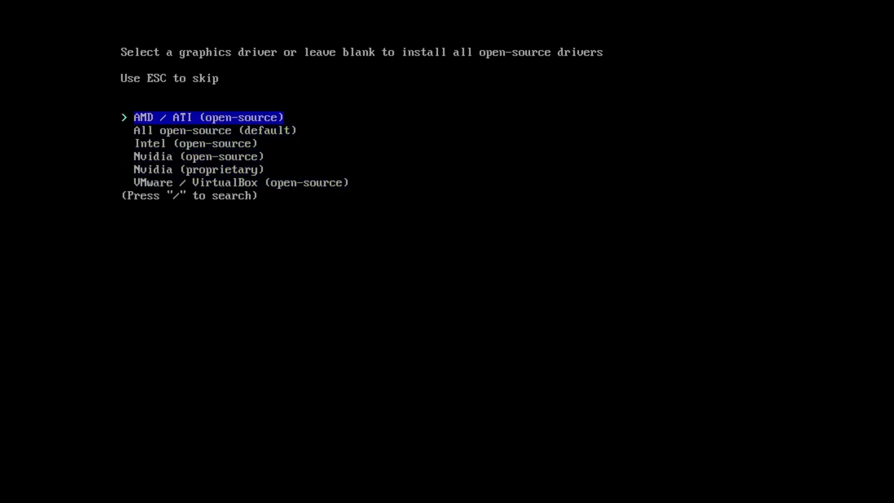
{"action": "key", "text": "Return"}
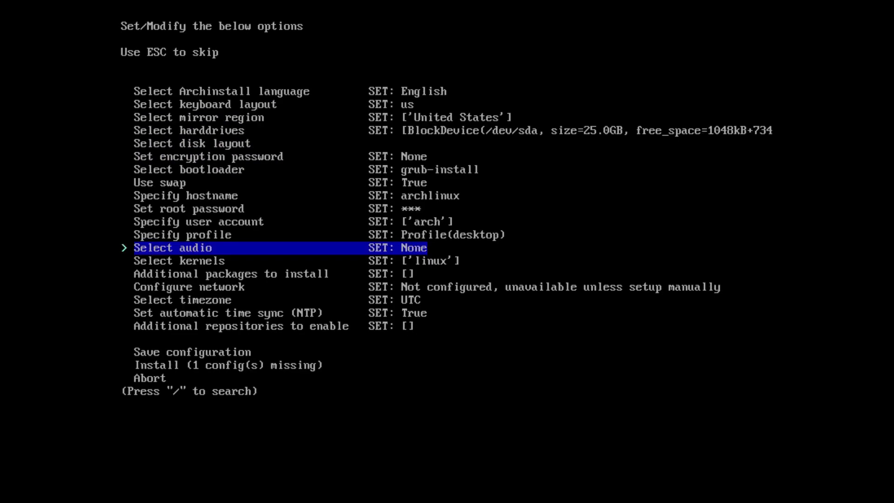
Step: Choose pipewire as the audio server
{"action": "key", "text": "Return"}
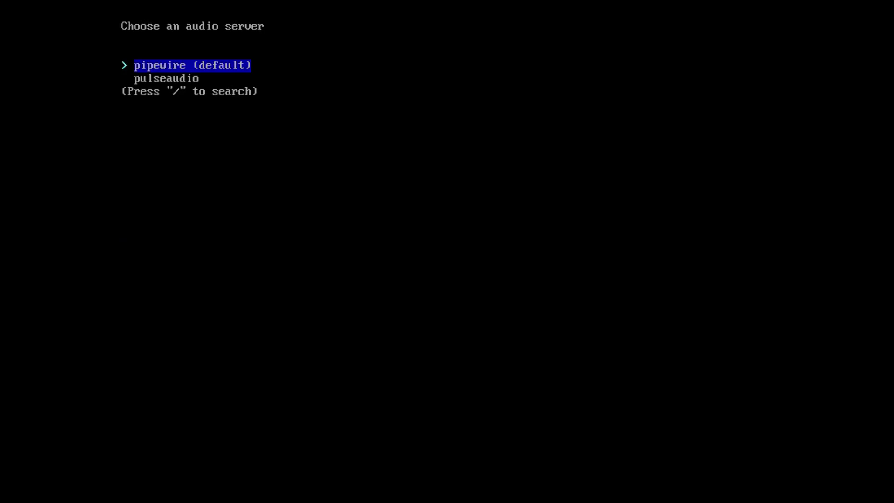
{"action": "key", "text": "Down"}
{"action": "key", "text": "Up"}
{"action": "key", "text": "Down"}
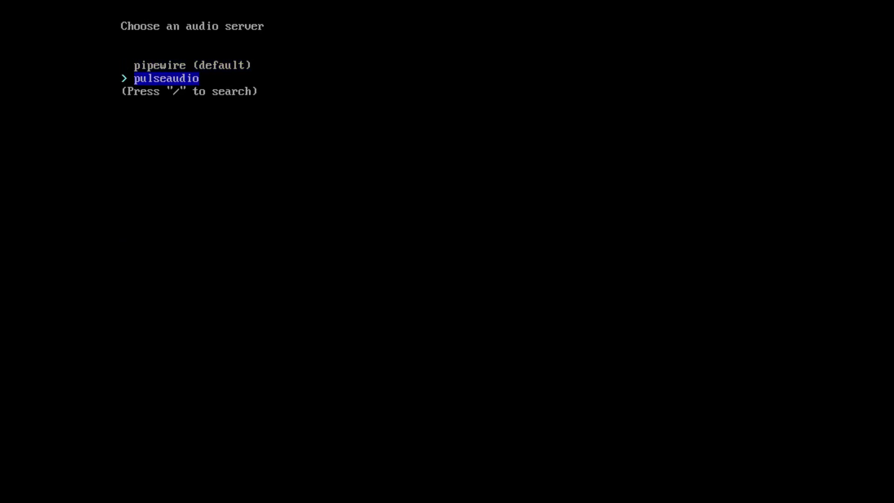
{"action": "key", "text": "Up"}
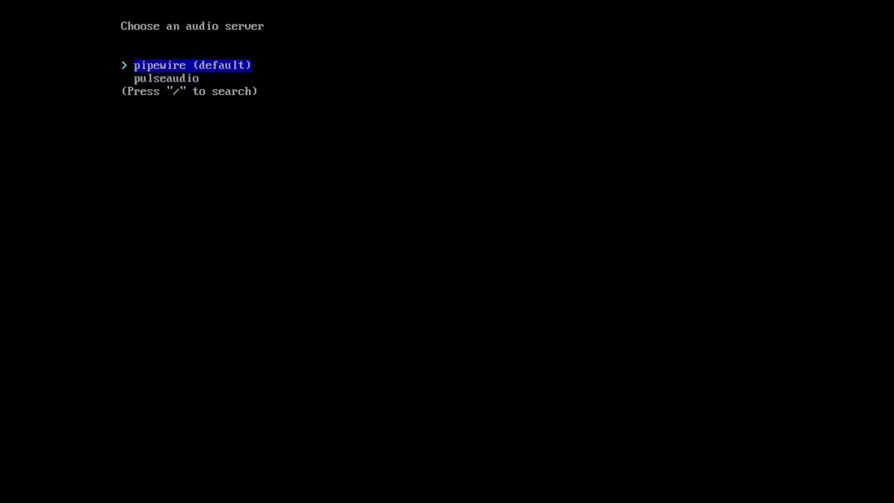
{"action": "key", "text": "Return"}
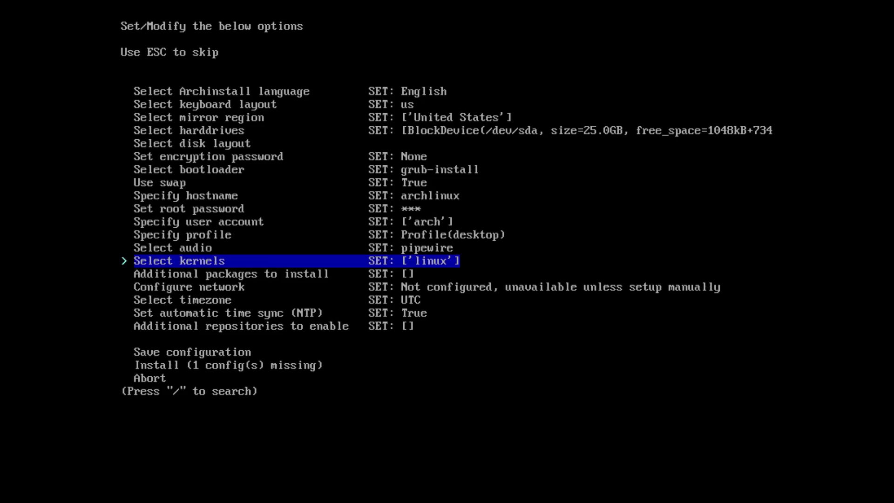
Step: Keep only the linux kernel checked and return to the main options
{"action": "key", "text": "Return"}
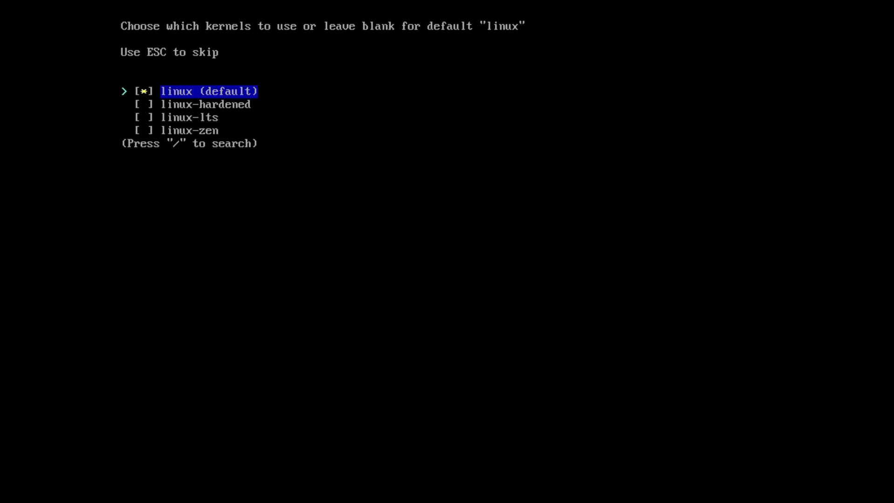
{"action": "key", "text": "Down"}
{"action": "key", "text": "Down"}
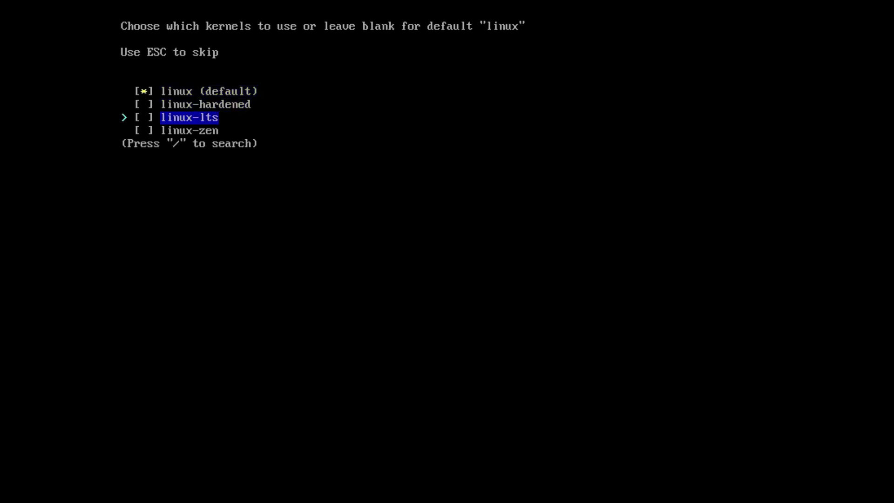
{"action": "key", "text": "Down"}
{"action": "key", "text": "Up"}
{"action": "key", "text": "Up"}
{"action": "key", "text": "Up"}
{"action": "key", "text": "Down"}
{"action": "key", "text": "Up"}
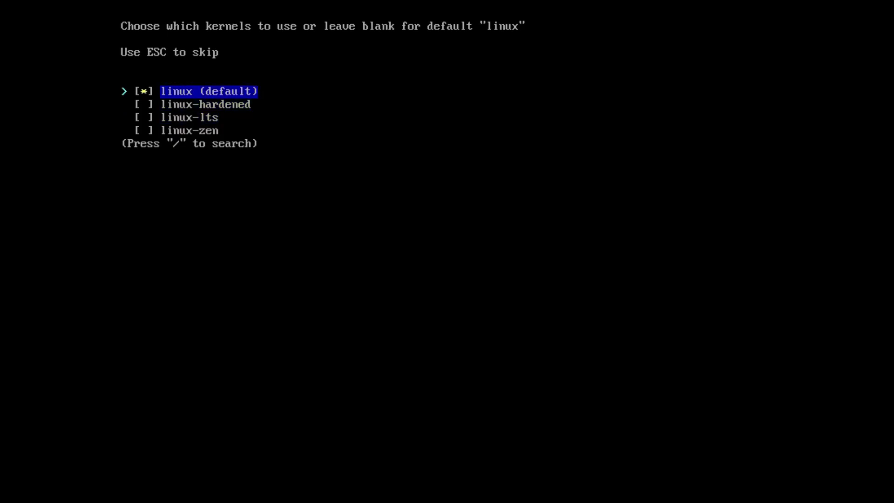
{"action": "key", "text": "Return"}
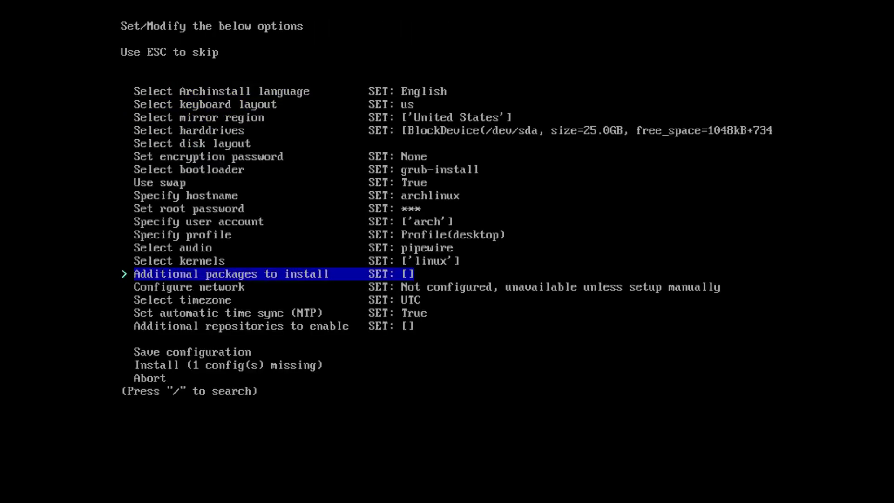
{"action": "key", "text": "Return"}
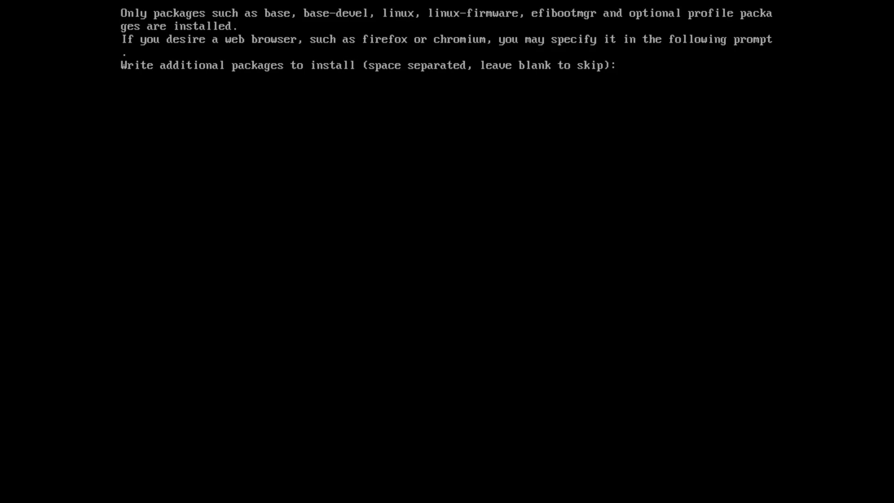
Step: Add firefox, evolution and thunderbird as extra packages, dropping libreoffice once it isn't found
{"action": "type", "text": "firefox"}
{"action": "type", "text": " evol"}
{"action": "key", "text": "BackSpace"}
{"action": "type", "text": "olu"}
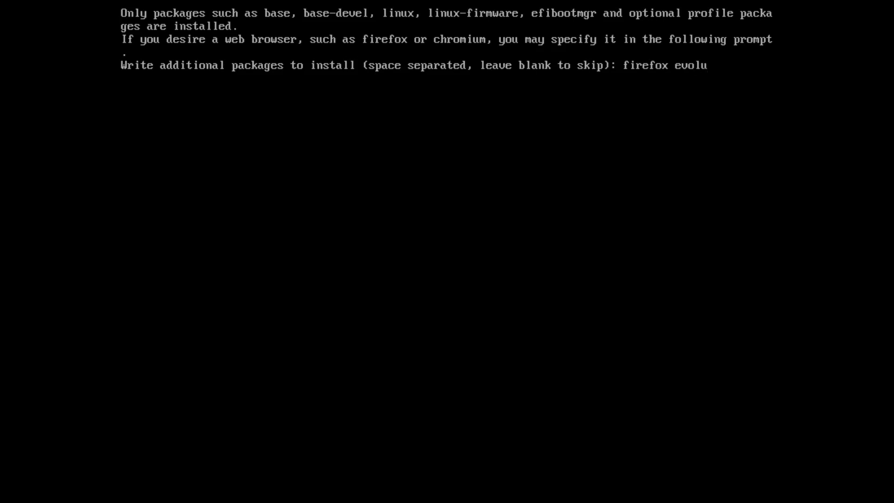
{"action": "type", "text": "tion libreoffice"}
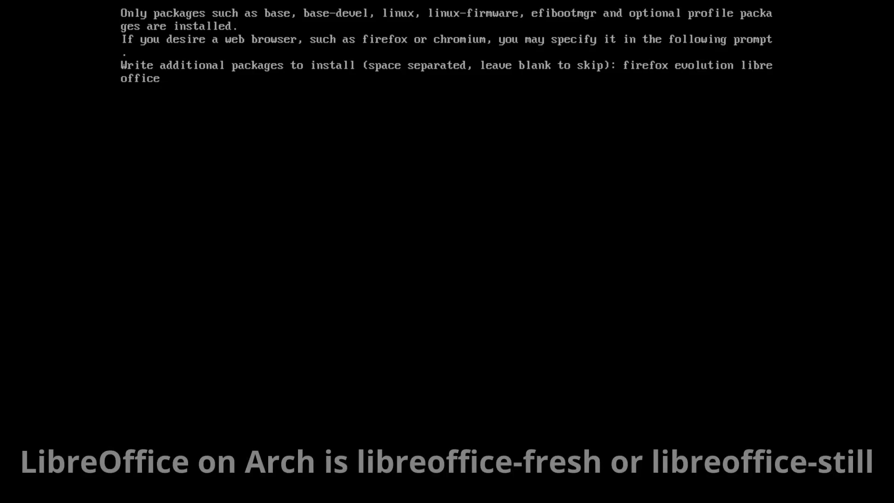
{"action": "type", "text": " thunderbird"}
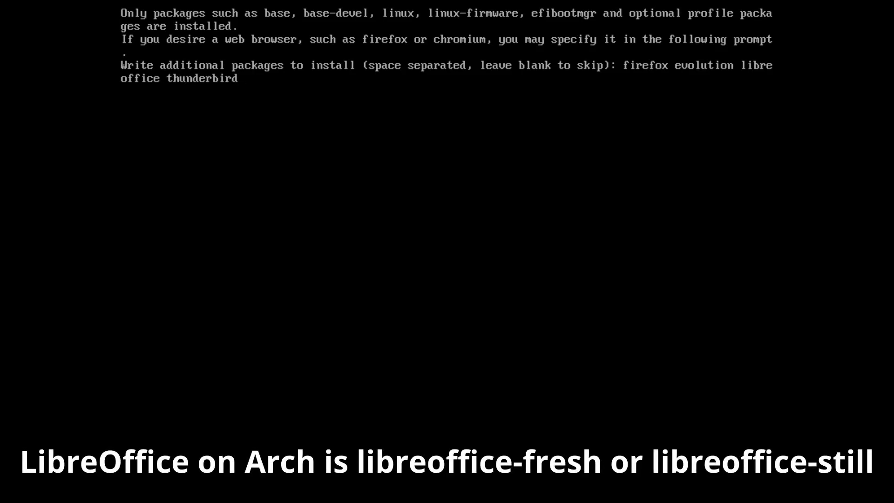
{"action": "key", "text": "Return"}
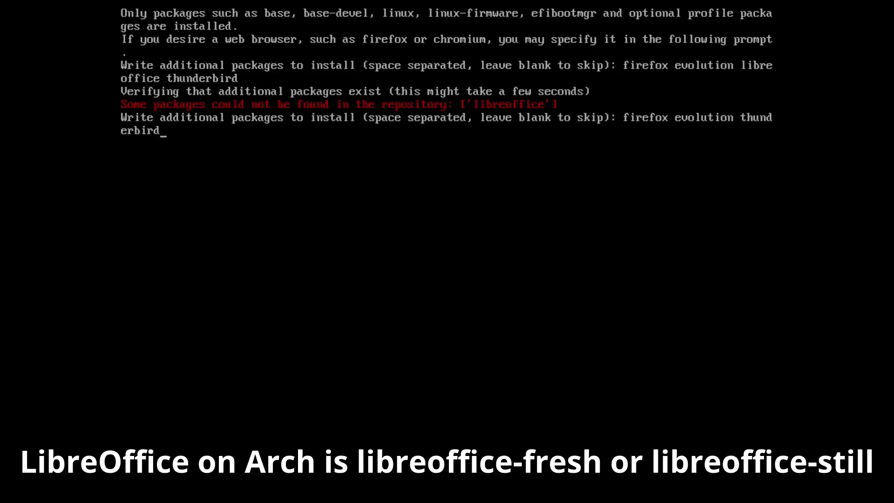
{"action": "key", "text": "Return"}
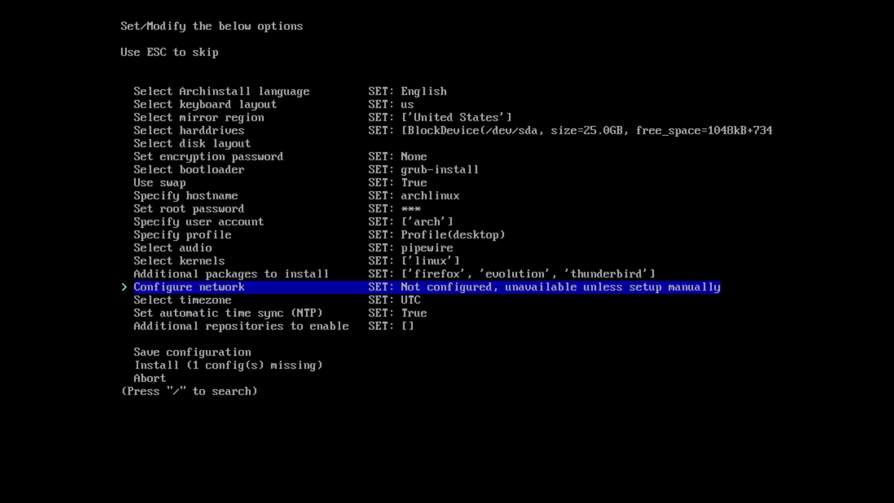
Step: Choose 'Copy ISO network configuration to installation' as the network setting
{"action": "key", "text": "Up"}
{"action": "key", "text": "Down"}
{"action": "key", "text": "Return"}
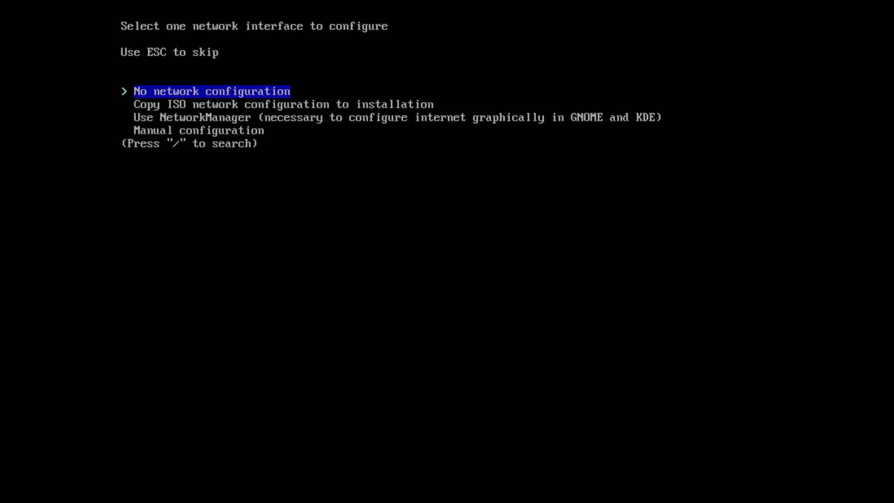
{"action": "key", "text": "Down"}
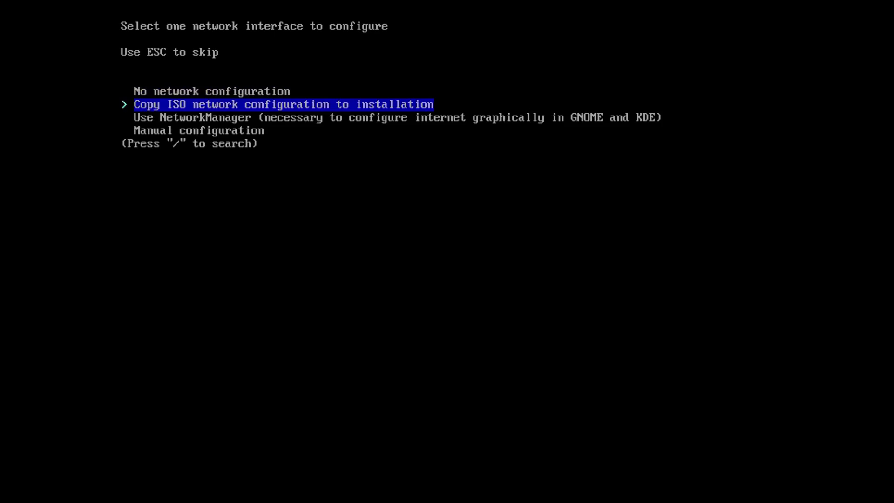
{"action": "key", "text": "Down"}
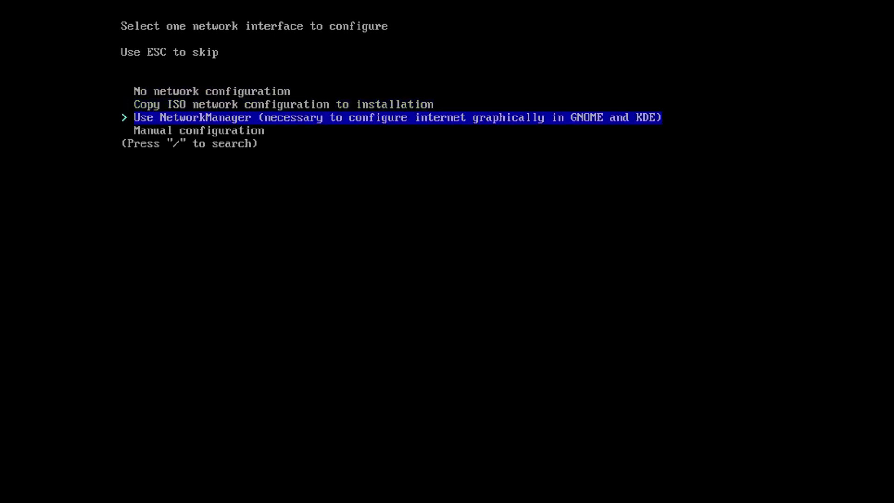
{"action": "key", "text": "Down"}
{"action": "key", "text": "Up"}
{"action": "key", "text": "Up"}
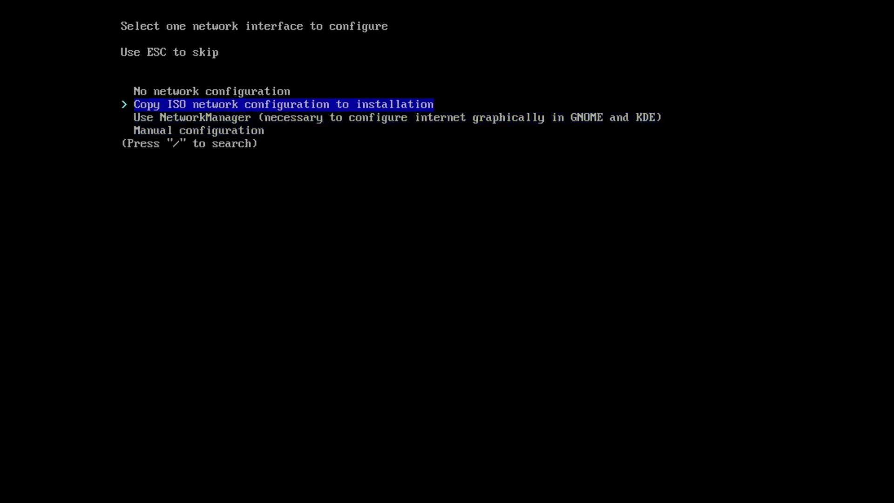
{"action": "key", "text": "Return"}
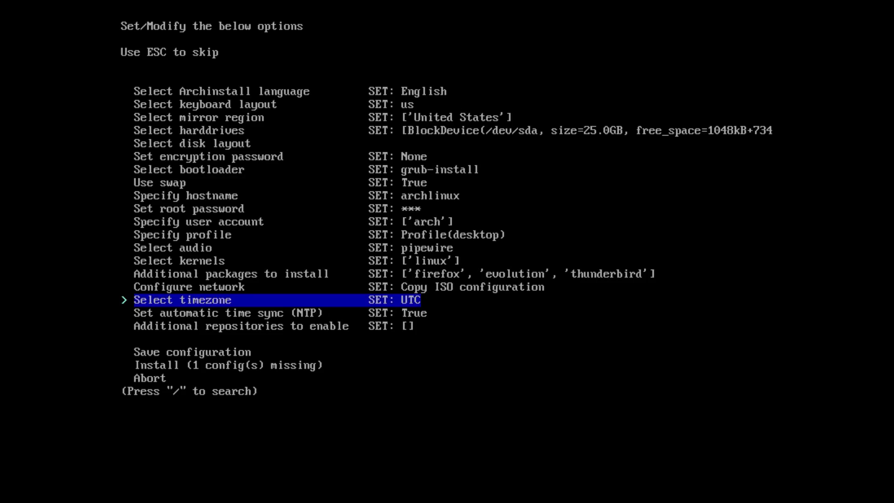
{"action": "key", "text": "Return"}
Step: Filter the timezone list by 'us' and select US/Eastern
{"action": "key", "text": "Down"}
{"action": "key", "text": "Down"}
{"action": "key", "text": "Down"}
{"action": "key", "text": "Down"}
{"action": "key", "text": "Down"}
{"action": "key", "text": "Down"}
{"action": "key", "text": "Down"}
{"action": "key", "text": "Down"}
{"action": "key", "text": "Down"}
{"action": "key", "text": "Down"}
{"action": "key", "text": "Down"}
{"action": "key", "text": "Down"}
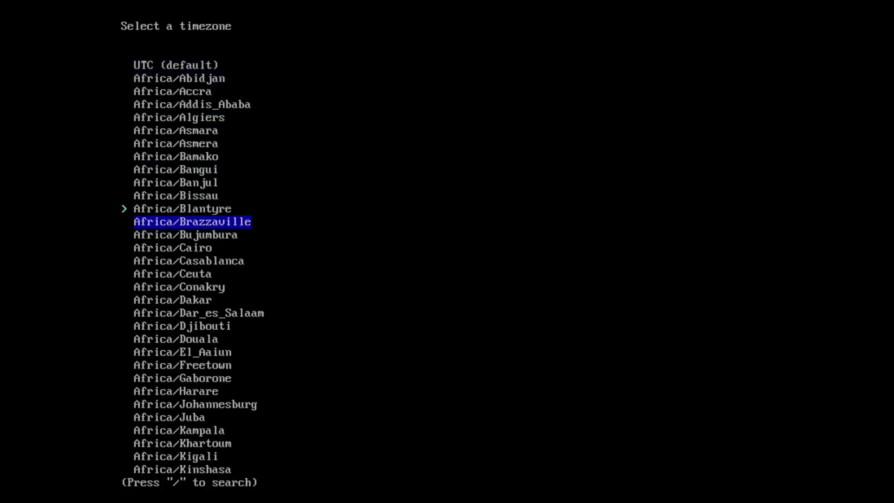
{"action": "key", "text": "Down"}
{"action": "key", "text": "Down"}
{"action": "key", "text": "Down"}
{"action": "key", "text": "Down"}
{"action": "key", "text": "Down"}
{"action": "key", "text": "Down"}
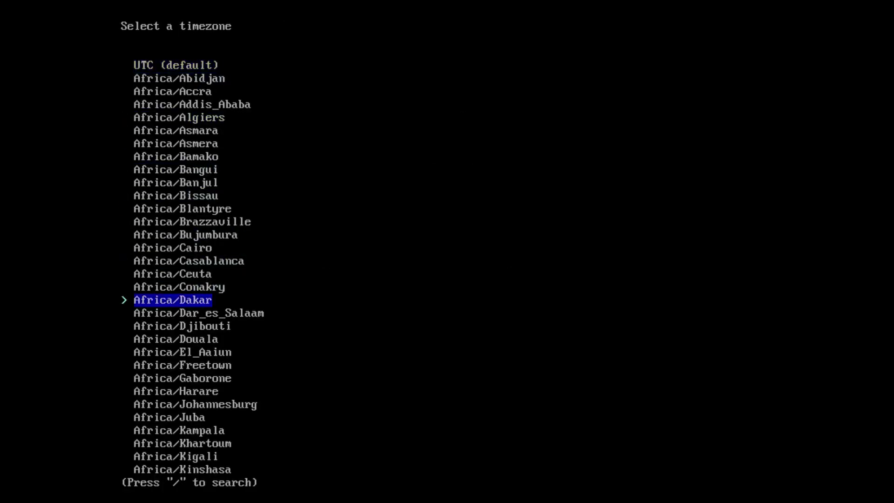
{"action": "key", "text": "slash"}
{"action": "type", "text": "u"}
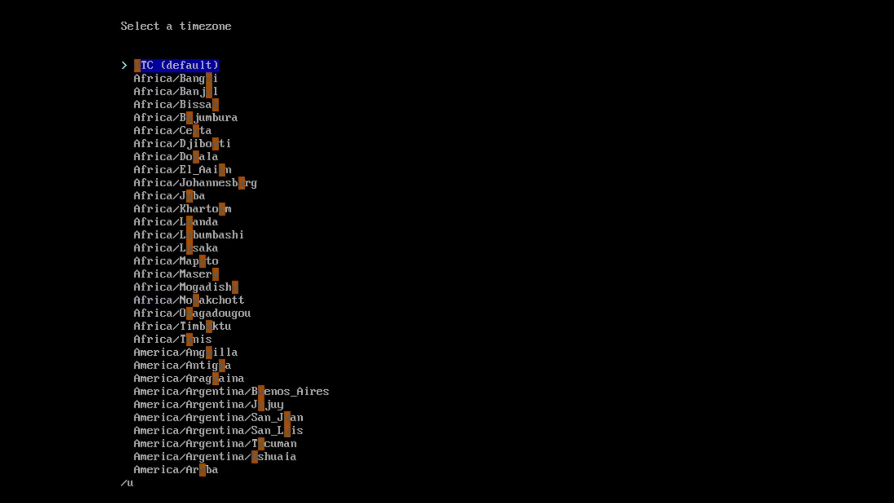
{"action": "type", "text": "s"}
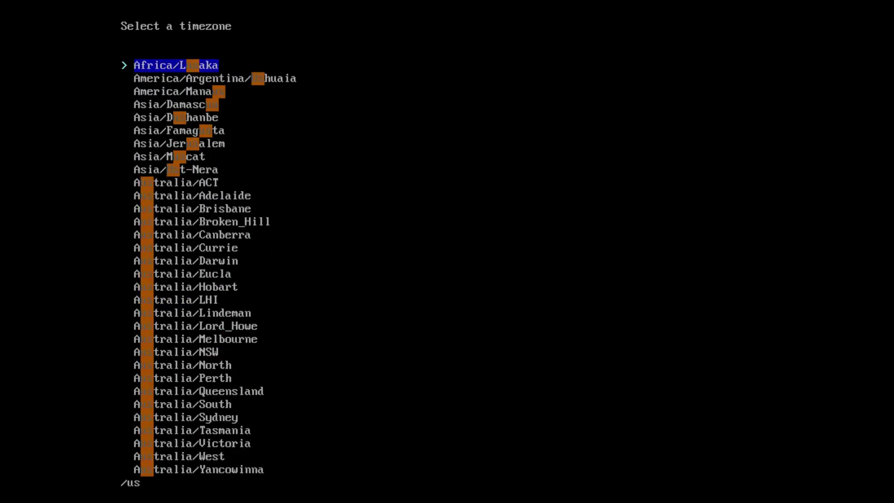
{"action": "key", "text": "Down"}
{"action": "key", "text": "Down"}
{"action": "key", "text": "Down"}
{"action": "key", "text": "Down"}
{"action": "key", "text": "Down"}
{"action": "key", "text": "Down"}
{"action": "key", "text": "Down"}
{"action": "key", "text": "Down"}
{"action": "key", "text": "Down"}
{"action": "key", "text": "Down"}
{"action": "key", "text": "Down"}
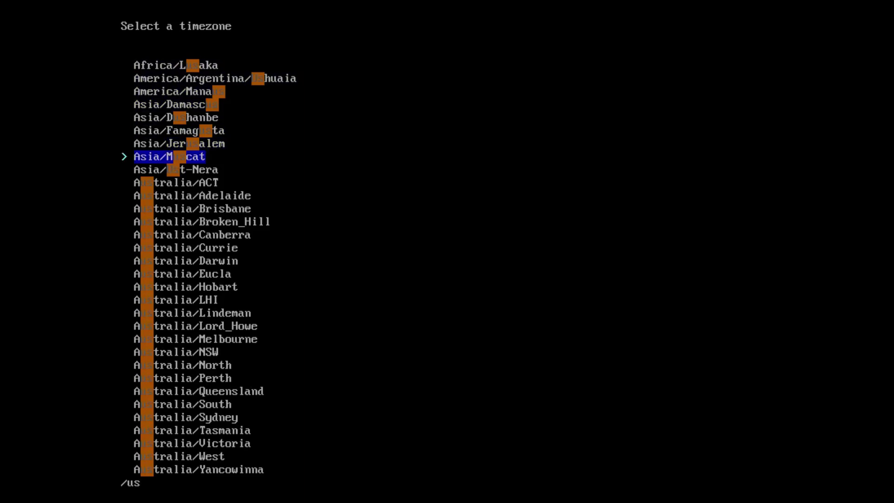
{"action": "key", "text": "Down"}
{"action": "key", "text": "Down"}
{"action": "key", "text": "Down"}
{"action": "key", "text": "Down"}
{"action": "key", "text": "Down"}
{"action": "key", "text": "Down"}
{"action": "key", "text": "Down"}
{"action": "key", "text": "Down"}
{"action": "key", "text": "Down"}
{"action": "key", "text": "Down"}
{"action": "key", "text": "Down"}
{"action": "key", "text": "Down"}
{"action": "key", "text": "Down"}
{"action": "key", "text": "Down"}
{"action": "key", "text": "Down"}
{"action": "key", "text": "Down"}
{"action": "key", "text": "Down"}
{"action": "key", "text": "Down"}
{"action": "key", "text": "Down"}
{"action": "key", "text": "Down"}
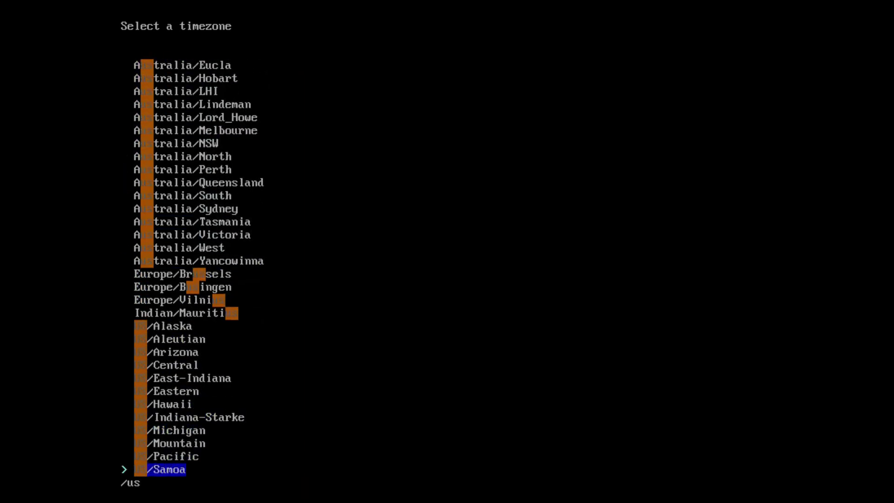
{"action": "key", "text": "Up"}
{"action": "key", "text": "Up"}
{"action": "key", "text": "Up"}
{"action": "key", "text": "Up"}
{"action": "key", "text": "Up"}
{"action": "key", "text": "Up"}
{"action": "key", "text": "Up"}
{"action": "key", "text": "Up"}
{"action": "key", "text": "Up"}
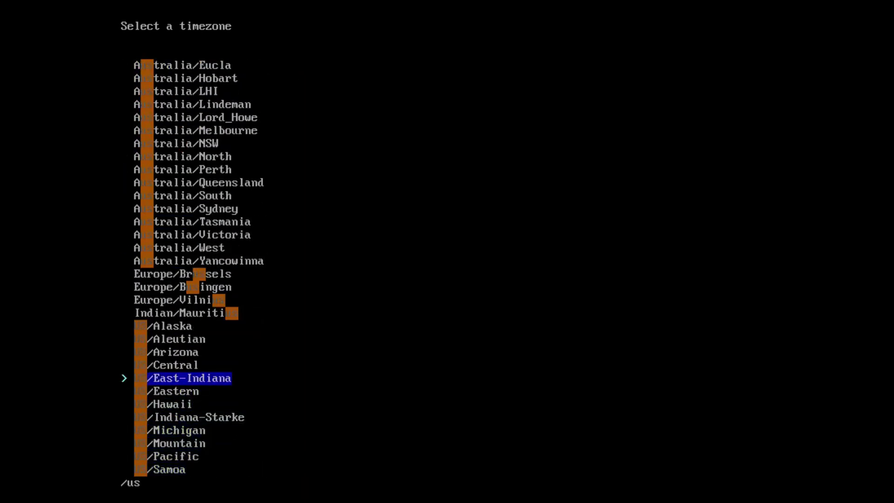
{"action": "key", "text": "Down"}
{"action": "key", "text": "Down"}
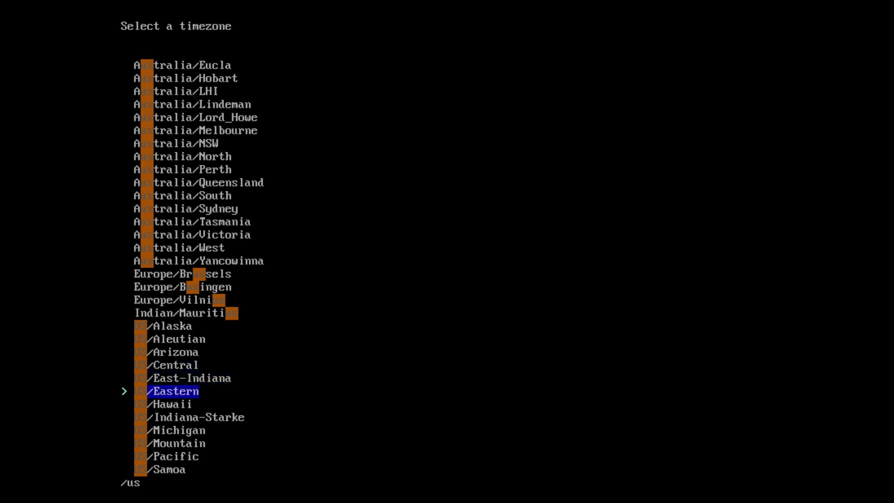
{"action": "key", "text": "Return"}
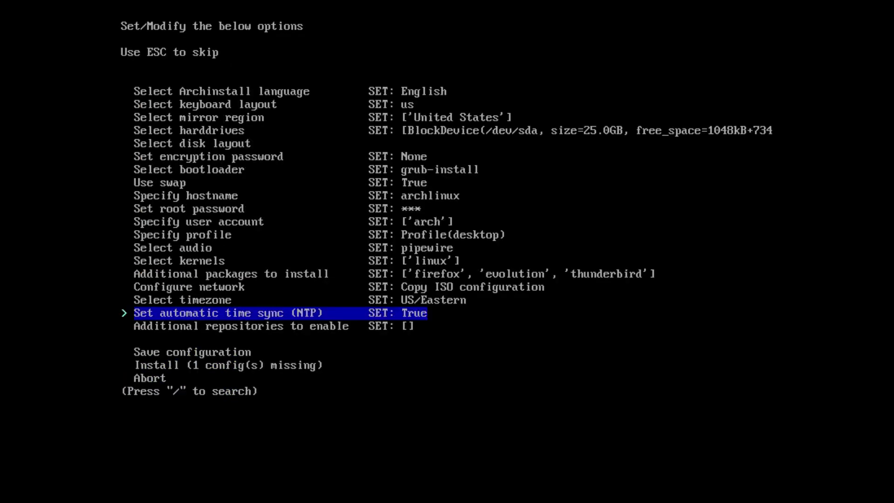
{"action": "key", "text": "Down"}
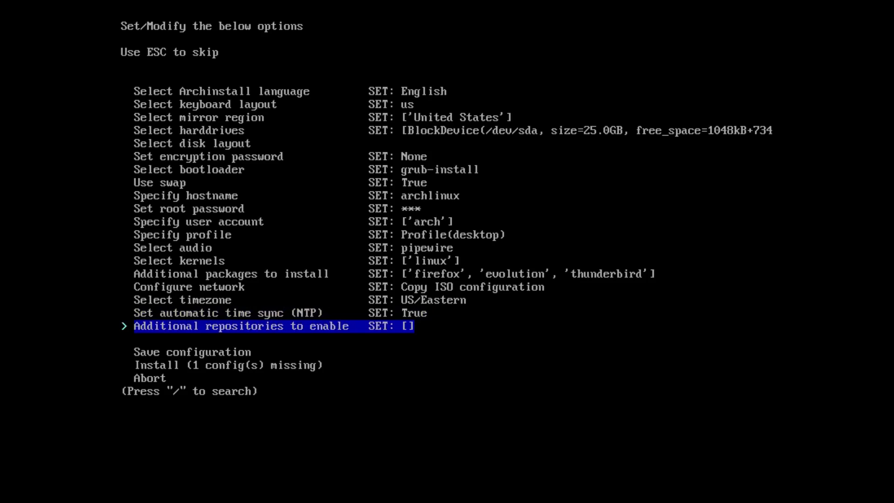
{"action": "key", "text": "Return"}
{"action": "key", "text": "Down"}
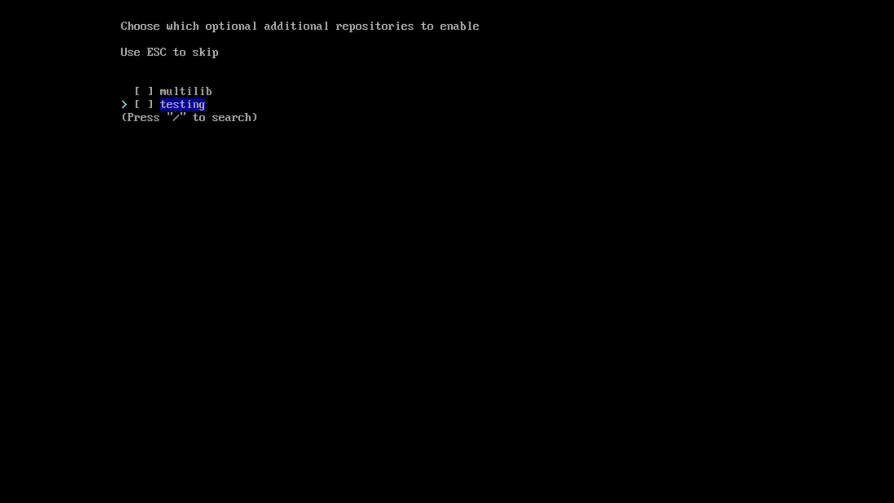
{"action": "key", "text": "Up"}
{"action": "key", "text": "Down"}
{"action": "key", "text": "Up"}
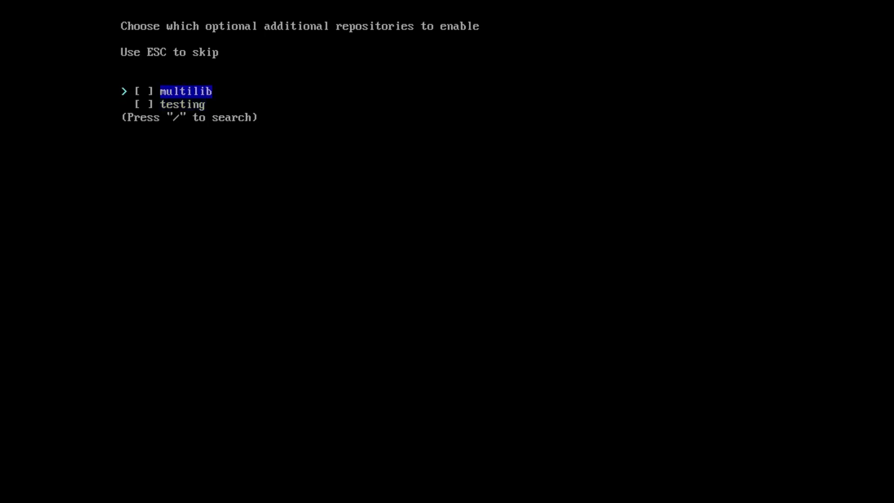
{"action": "key", "text": "Escape"}
{"action": "key", "text": "Down"}
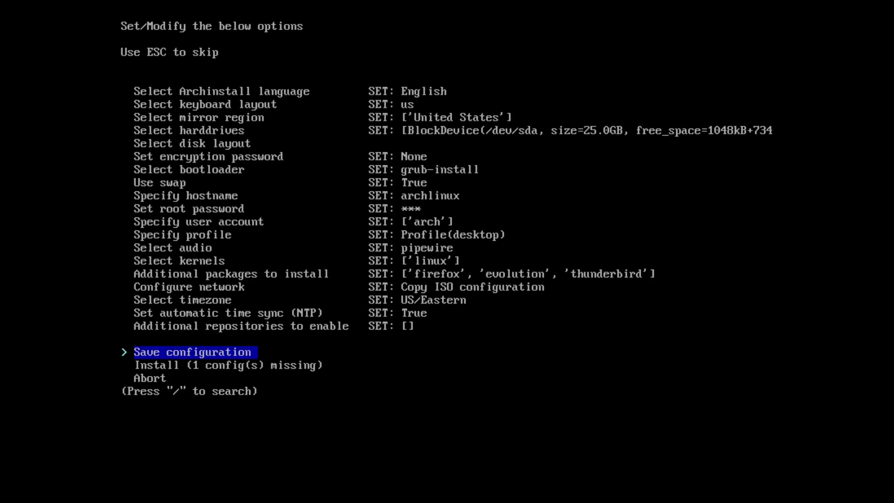
{"action": "key", "text": "Down"}
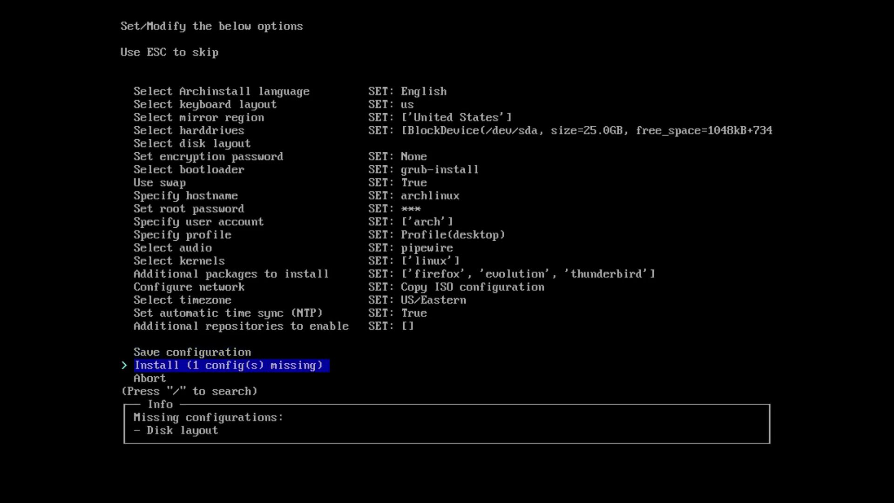
{"action": "key", "text": "Up"}
{"action": "key", "text": "Up"}
{"action": "key", "text": "Up"}
{"action": "key", "text": "Up"}
{"action": "key", "text": "Up"}
{"action": "key", "text": "Up"}
{"action": "key", "text": "Up"}
{"action": "key", "text": "Up"}
{"action": "key", "text": "Up"}
{"action": "key", "text": "Up"}
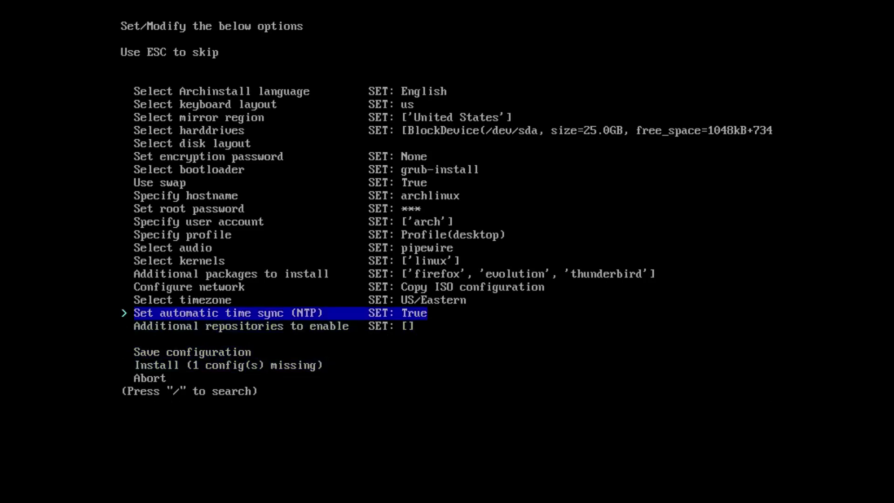
Step: Set the disk layout to wipe all selected drives with the default partition layout
{"action": "key", "text": "Up"}
{"action": "key", "text": "Up"}
{"action": "key", "text": "Up"}
{"action": "key", "text": "Up"}
{"action": "key", "text": "Up"}
{"action": "key", "text": "Up"}
{"action": "key", "text": "Up"}
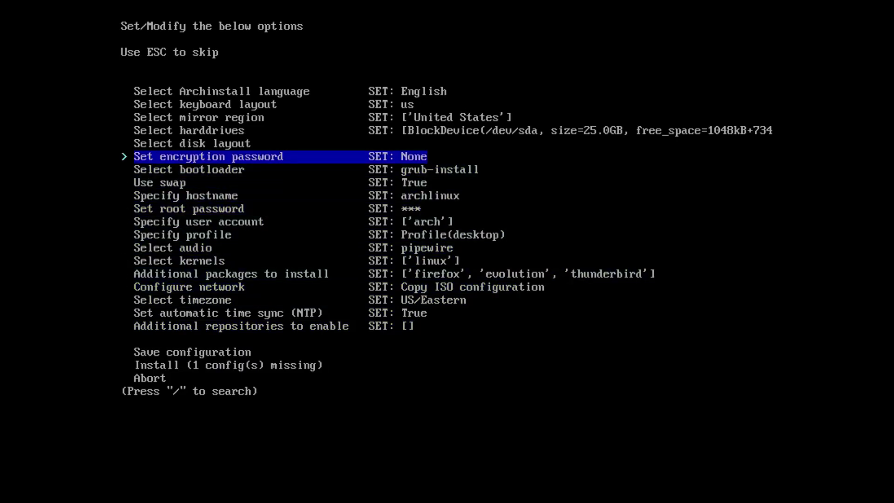
{"action": "key", "text": "Return"}
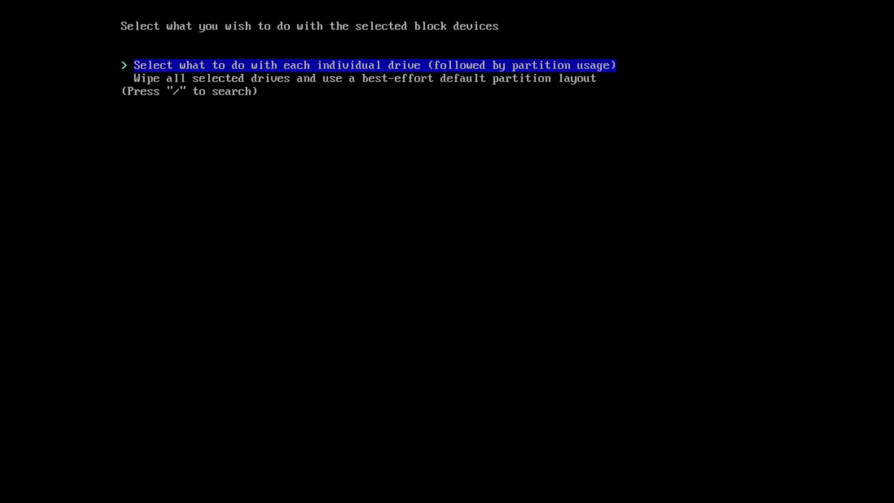
{"action": "key", "text": "Down"}
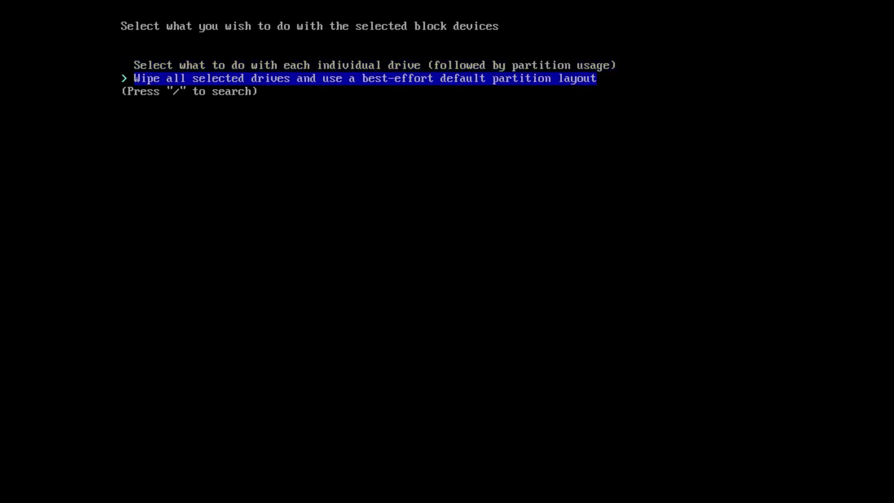
{"action": "key", "text": "Up"}
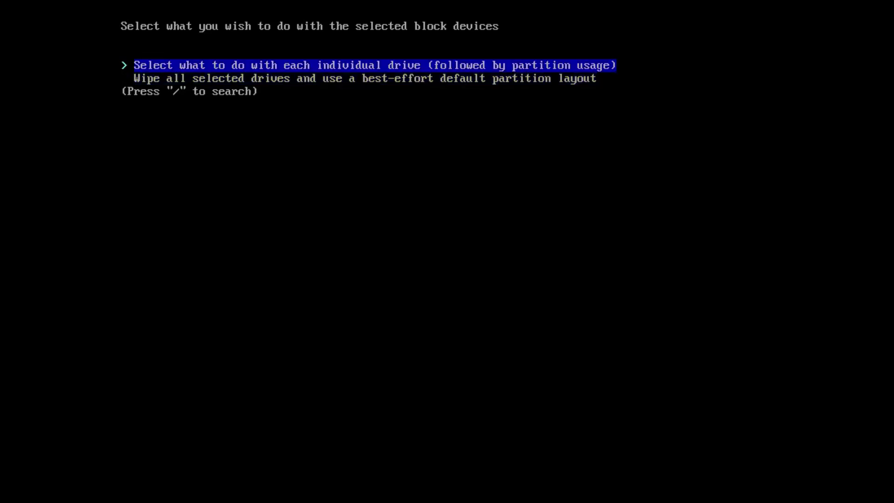
{"action": "key", "text": "Down"}
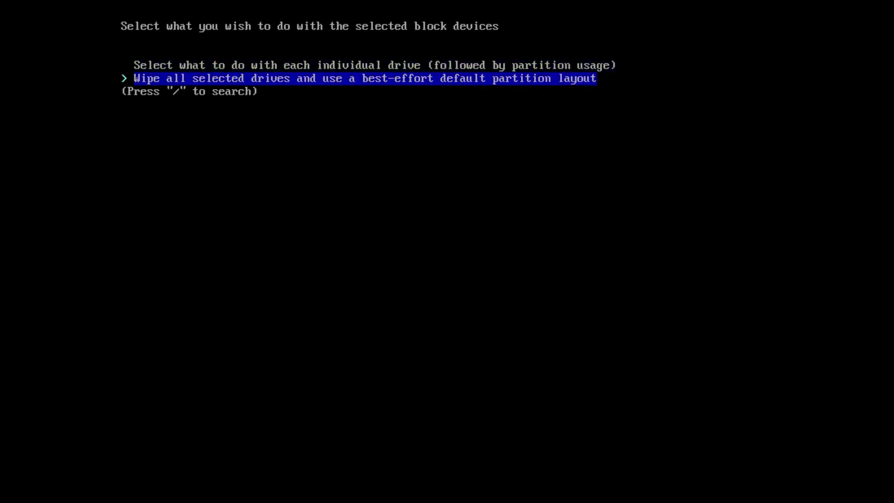
{"action": "key", "text": "Return"}
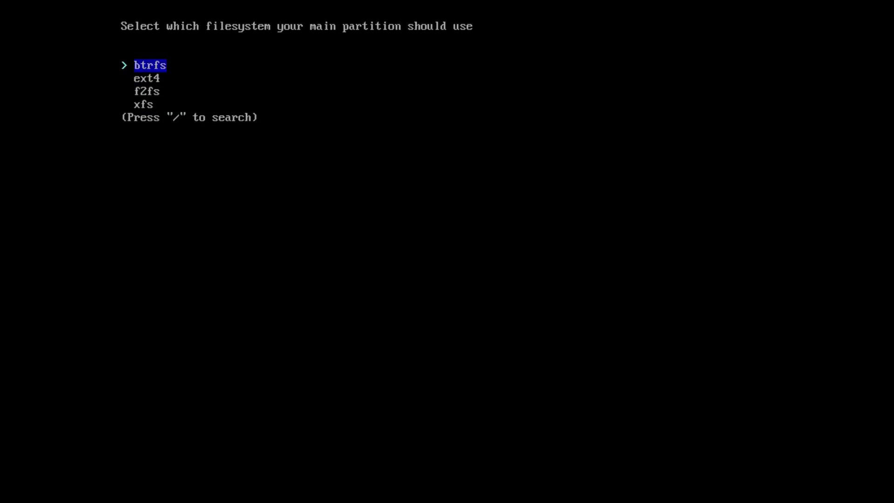
Step: Choose ext4 as the filesystem for the main partition
{"action": "key", "text": "Down"}
{"action": "key", "text": "Up"}
{"action": "key", "text": "Down"}
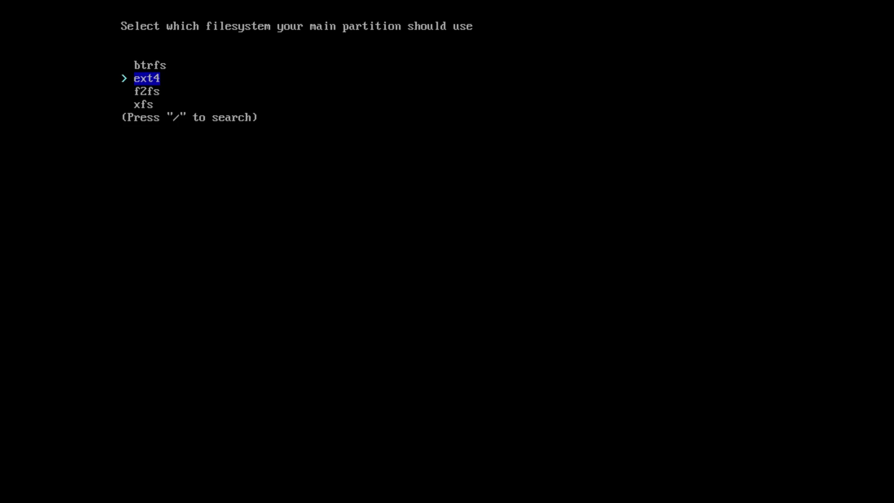
{"action": "key", "text": "Down"}
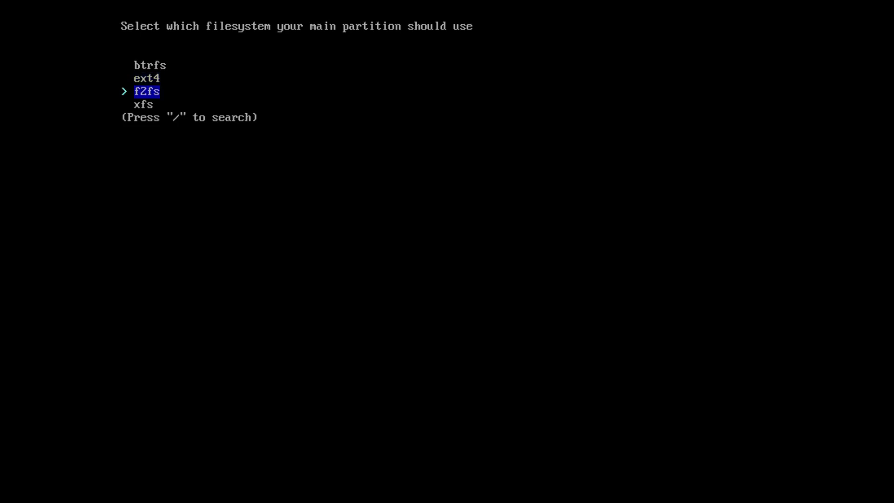
{"action": "key", "text": "Down"}
{"action": "key", "text": "Down"}
{"action": "key", "text": "Up"}
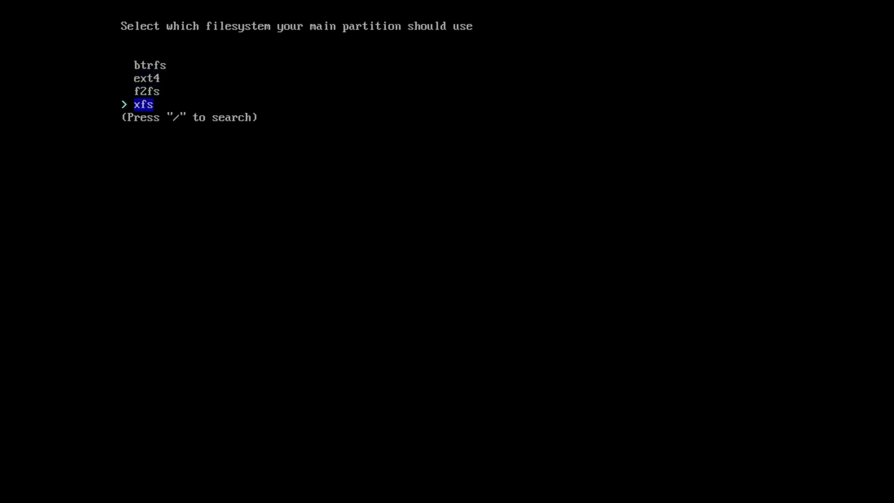
{"action": "key", "text": "slash"}
{"action": "type", "text": "z"}
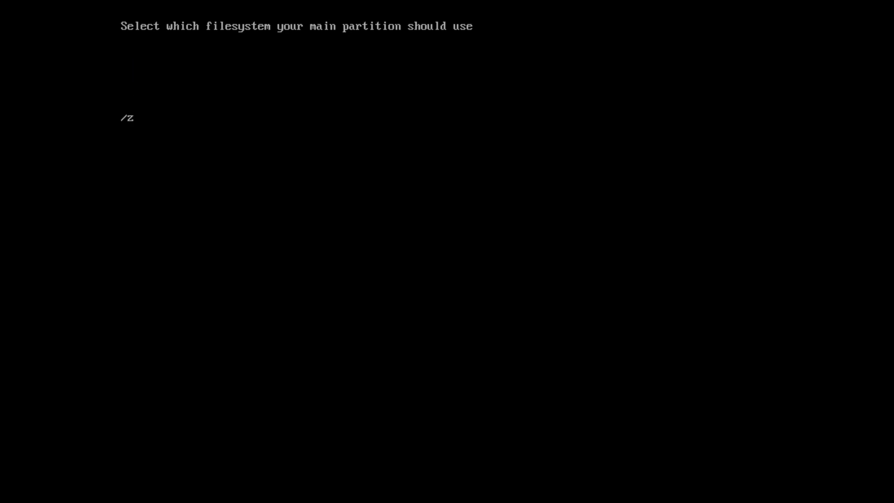
{"action": "type", "text": "f"}
{"action": "key", "text": "BackSpace"}
{"action": "key", "text": "Escape"}
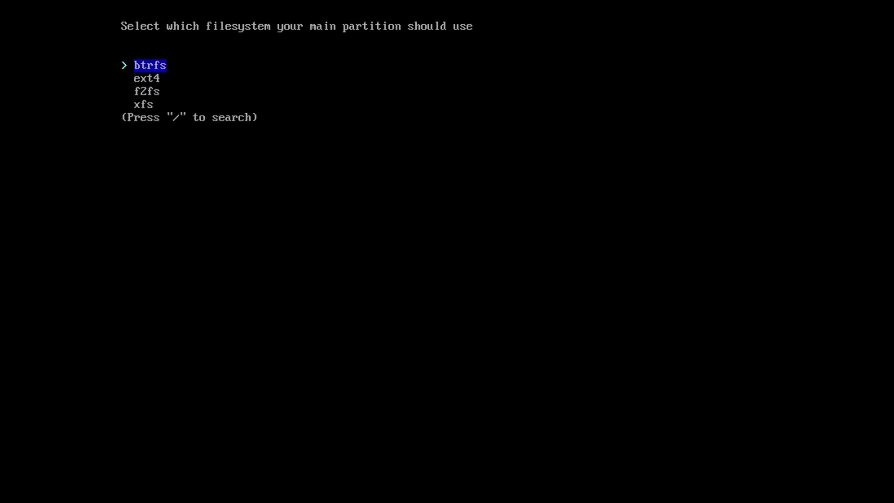
{"action": "key", "text": "Down"}
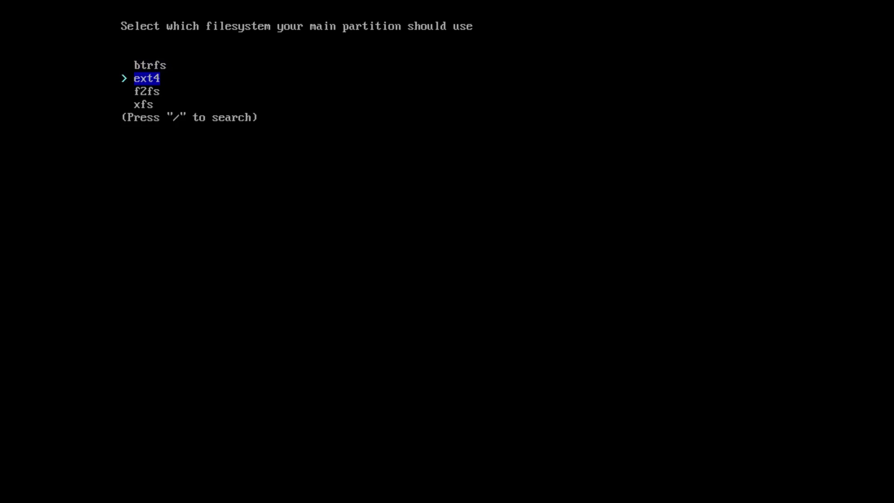
{"action": "key", "text": "Return"}
{"action": "key", "text": "Down"}
{"action": "key", "text": "Down"}
{"action": "key", "text": "Down"}
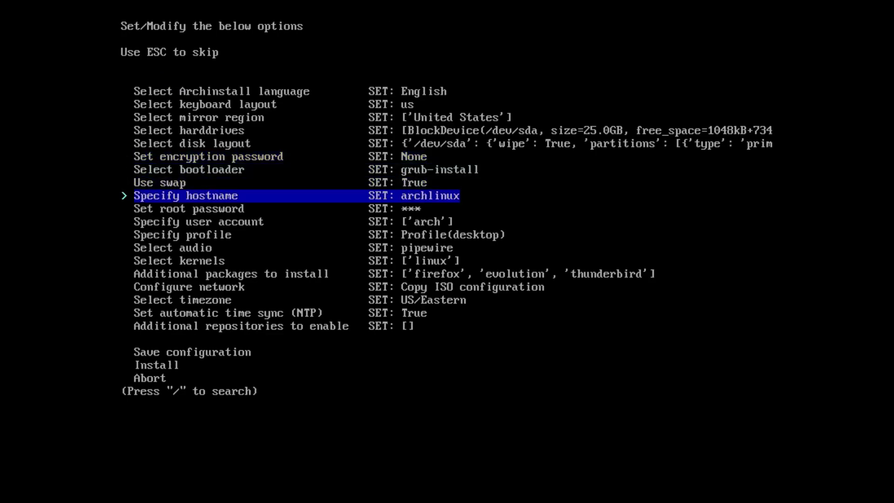
Step: Launch the installation from Install and continue past the configuration summary
{"action": "key", "text": "Down"}
{"action": "key", "text": "Down"}
{"action": "key", "text": "Down"}
{"action": "key", "text": "Down"}
{"action": "key", "text": "Down"}
{"action": "key", "text": "Down"}
{"action": "key", "text": "Down"}
{"action": "key", "text": "Down"}
{"action": "key", "text": "Down"}
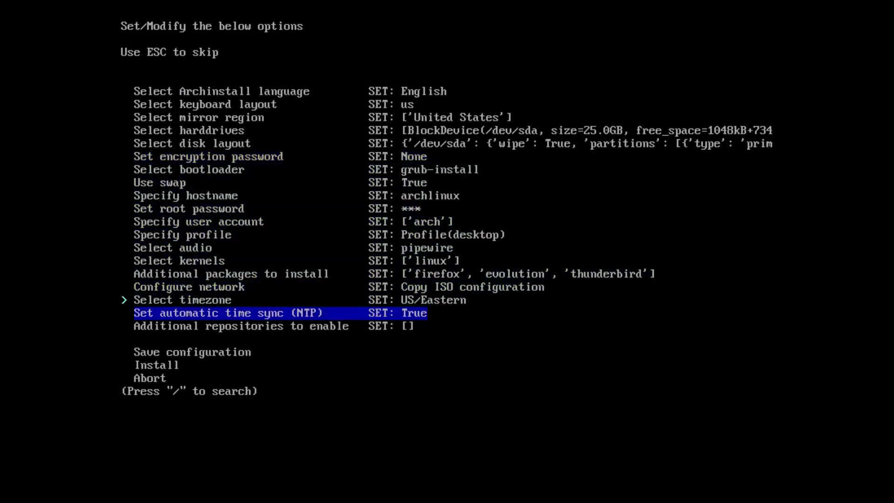
{"action": "key", "text": "Down"}
{"action": "key", "text": "Down"}
{"action": "key", "text": "Down"}
{"action": "key", "text": "Return"}
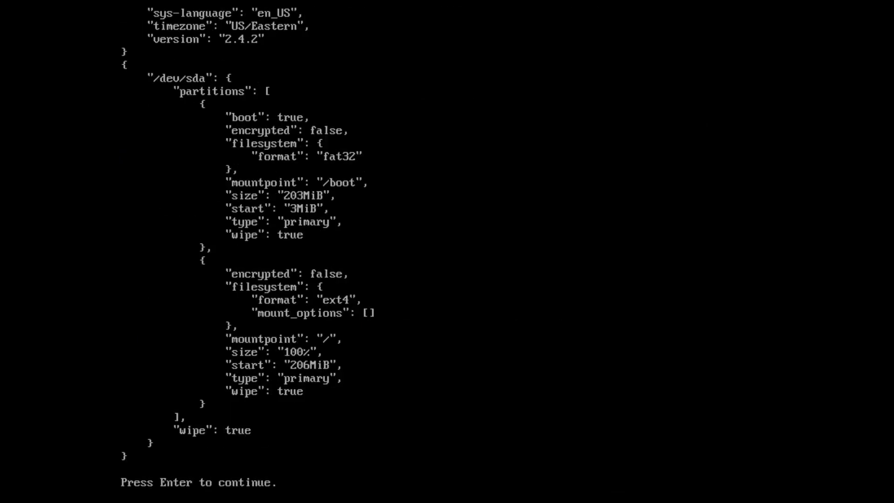
{"action": "key", "text": "Return"}
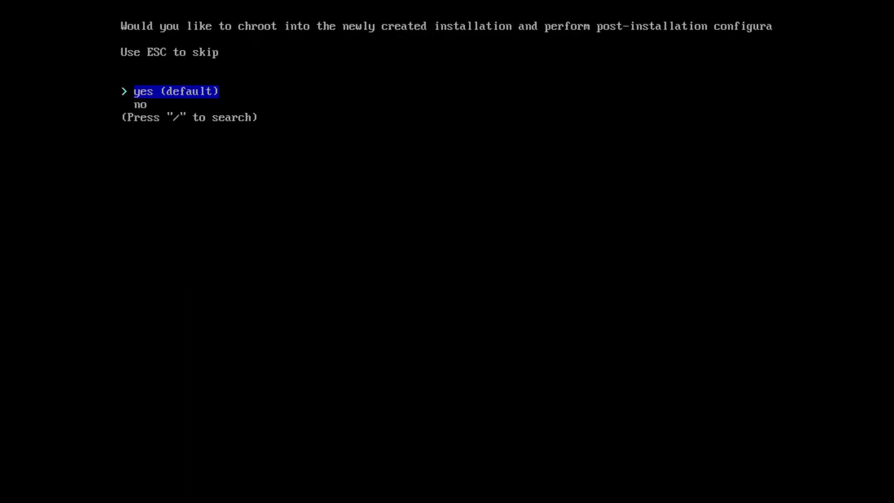
Step: Answer no to chrooting into the new system, ending the installer
{"action": "key", "text": "Down"}
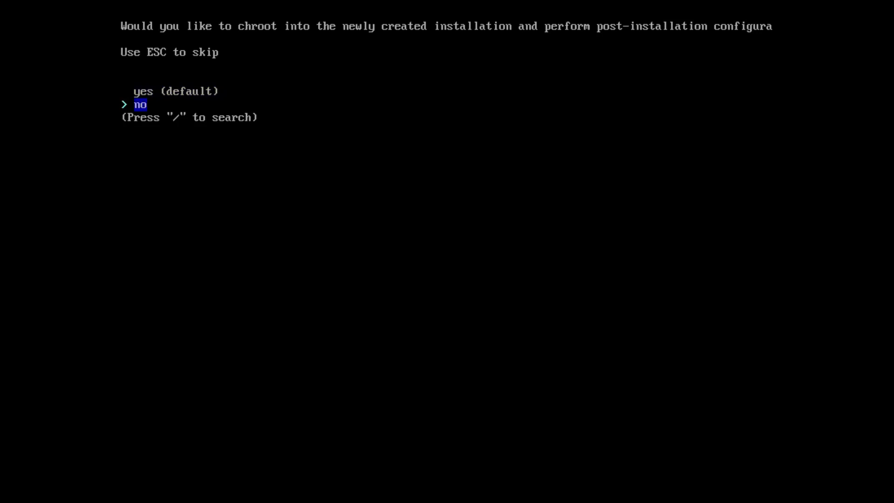
{"action": "key", "text": "Return"}
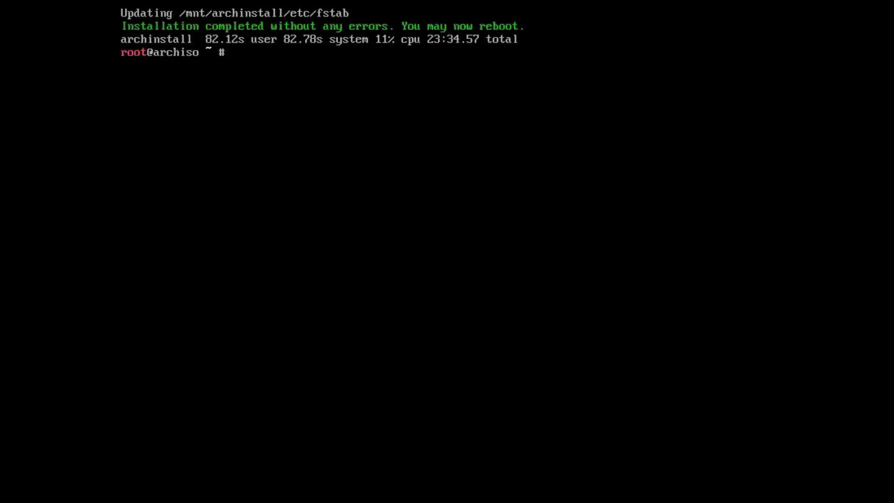
Step: Reboot, choose 'Boot existing OS', and start the Arch Linux entry in GRUB
{"action": "type", "text": "reboot"}
{"action": "key", "text": "Return"}
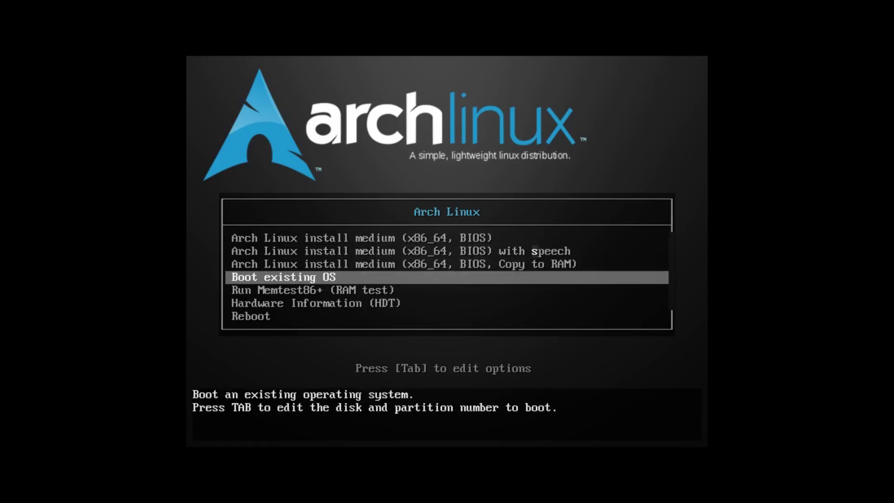
{"action": "key", "text": "Return"}
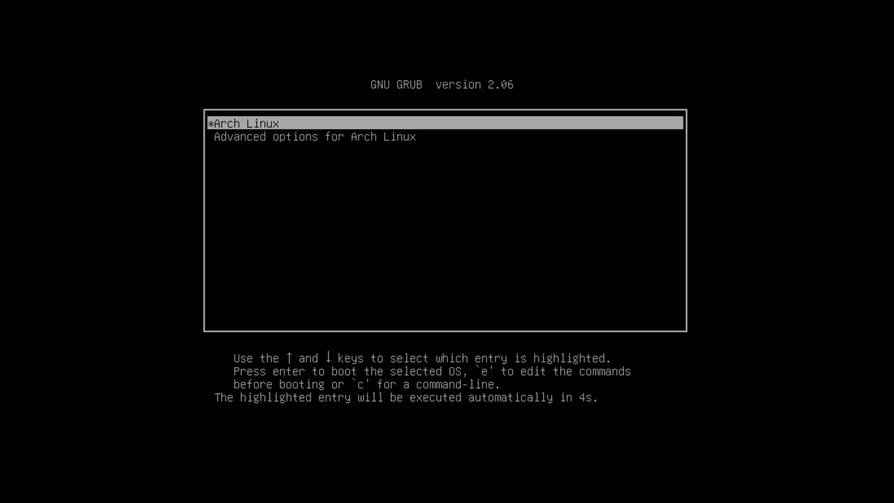
{"action": "key", "text": "Down"}
{"action": "key", "text": "Up"}
{"action": "key", "text": "Down"}
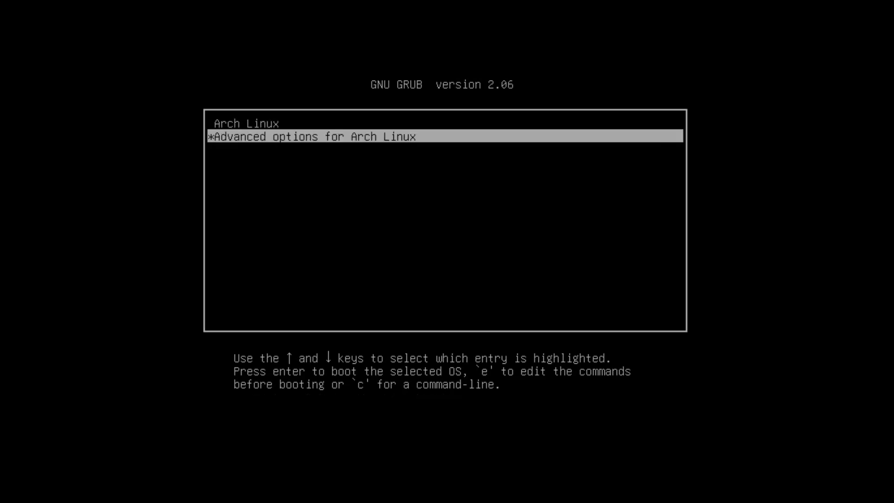
{"action": "key", "text": "Up"}
{"action": "key", "text": "Return"}
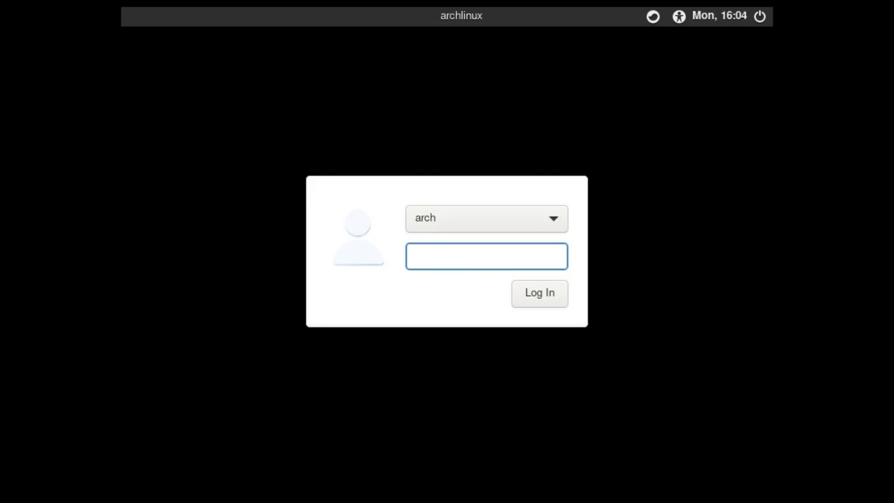
Step: Enter the user's password to log in, then search the app menu for 'dis'
{"action": "type", "text": "•••"}
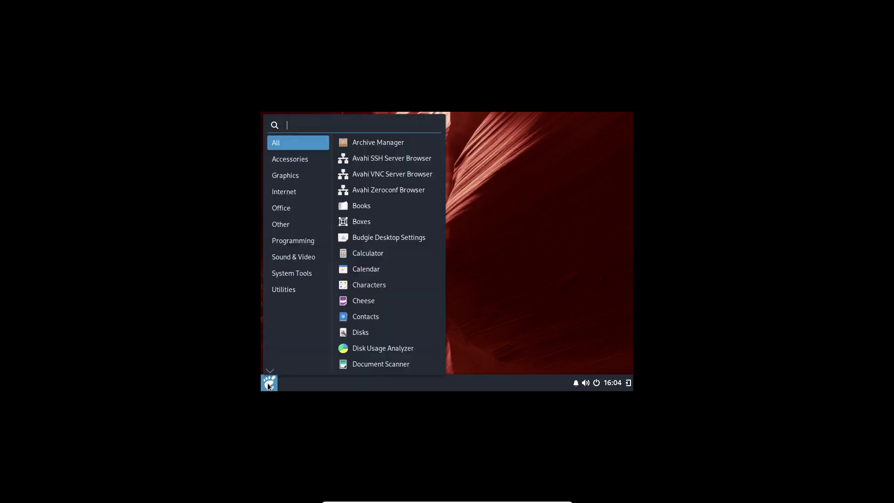
{"action": "type", "text": "dis"}
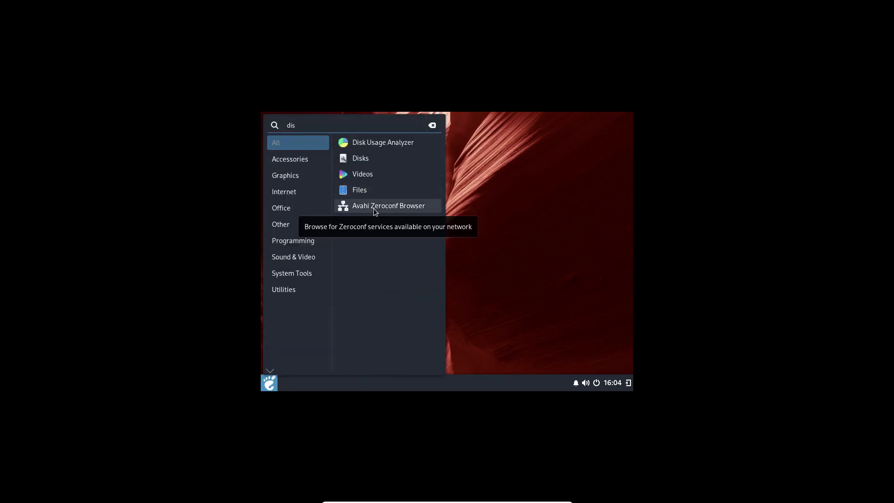
Step: In Settings › Displays, apply and keep 1920 × 1080 (16:9) resolution, then close Settings
{"action": "key", "text": "BackSpace"}
{"action": "key", "text": "BackSpace"}
{"action": "key", "text": "BackSpace"}
{"action": "type", "text": "settings"}
{"action": "key", "text": "Return"}
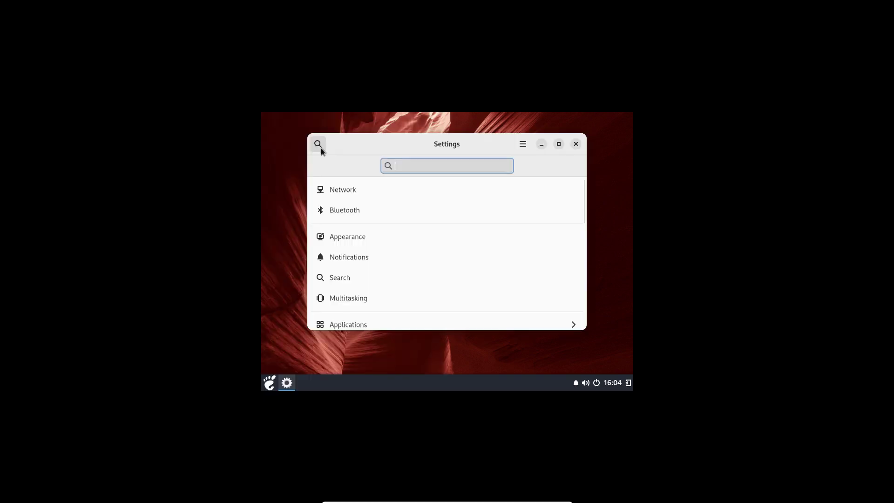
{"action": "type", "text": "dis"}
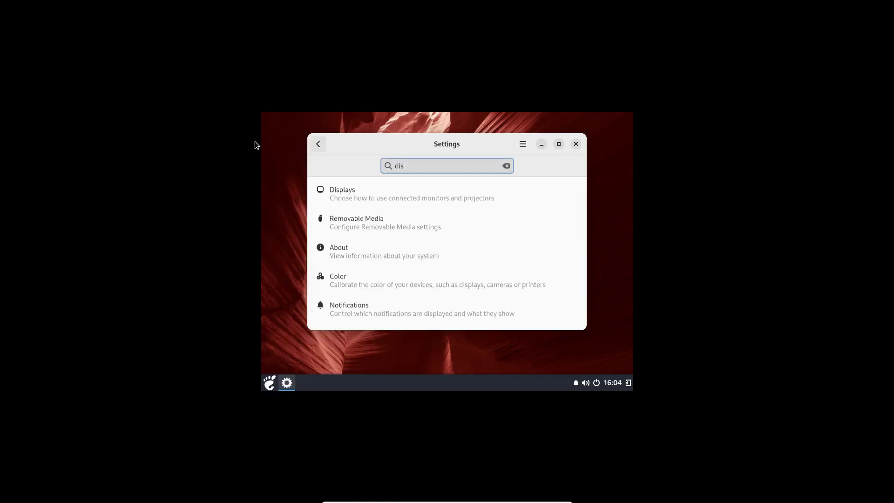
{"action": "left_click", "coordinate": [371, 200]}
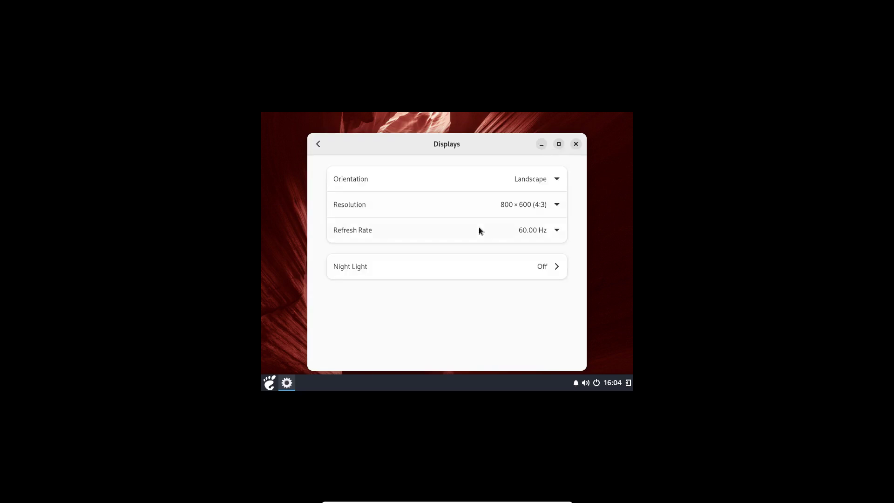
{"action": "left_click", "coordinate": [554, 206]}
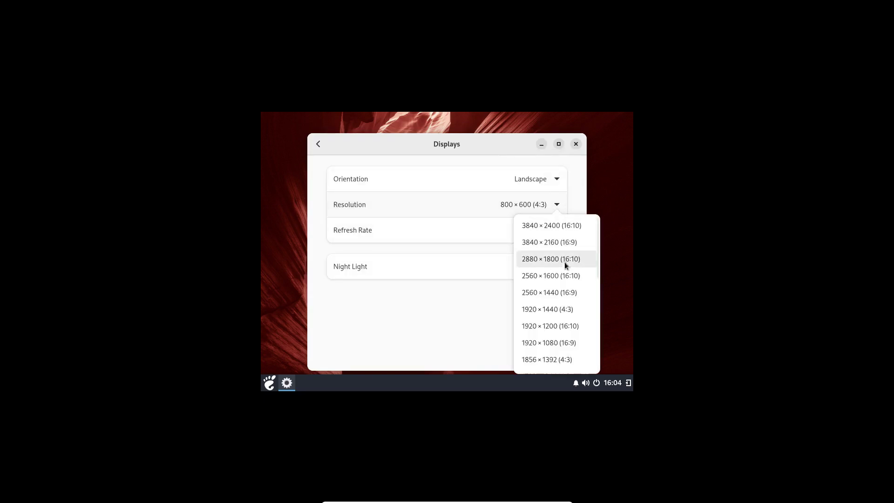
{"action": "left_click", "coordinate": [562, 342]}
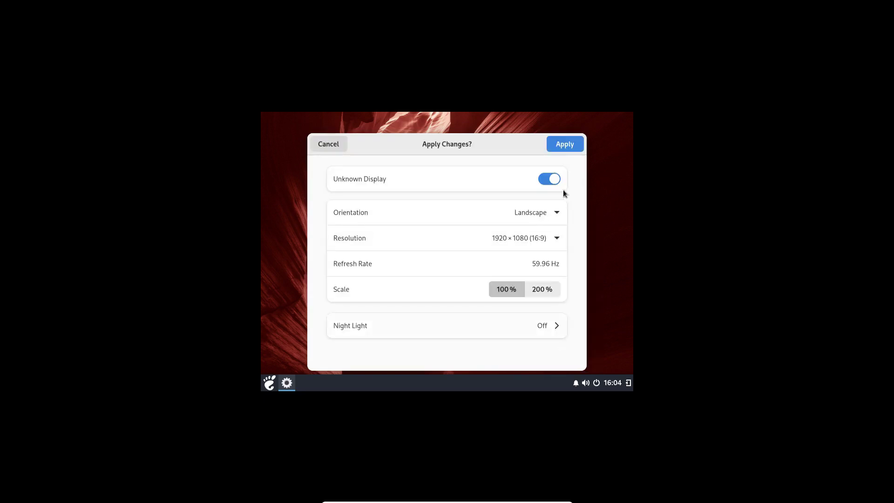
{"action": "left_click", "coordinate": [565, 145]}
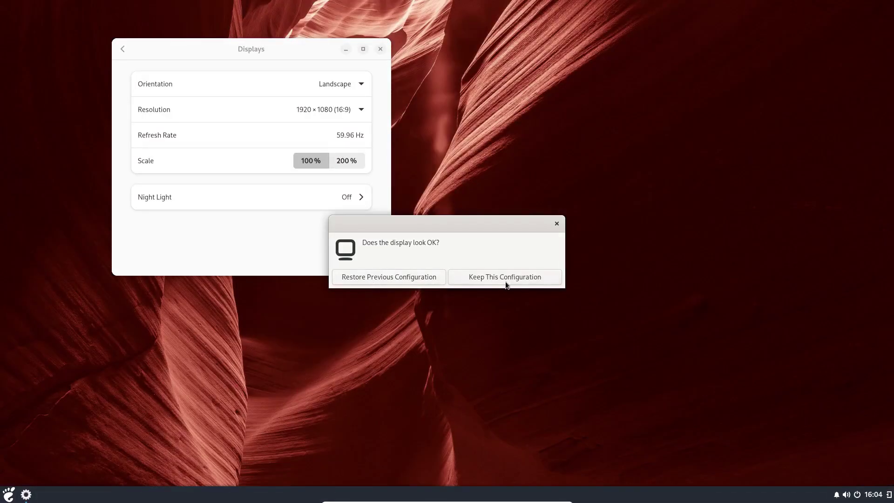
{"action": "left_click", "coordinate": [506, 279]}
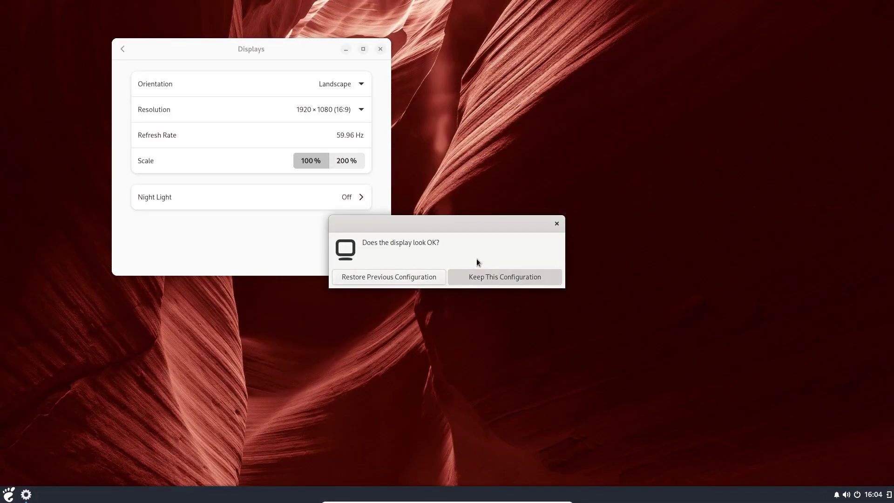
{"action": "left_click", "coordinate": [381, 49]}
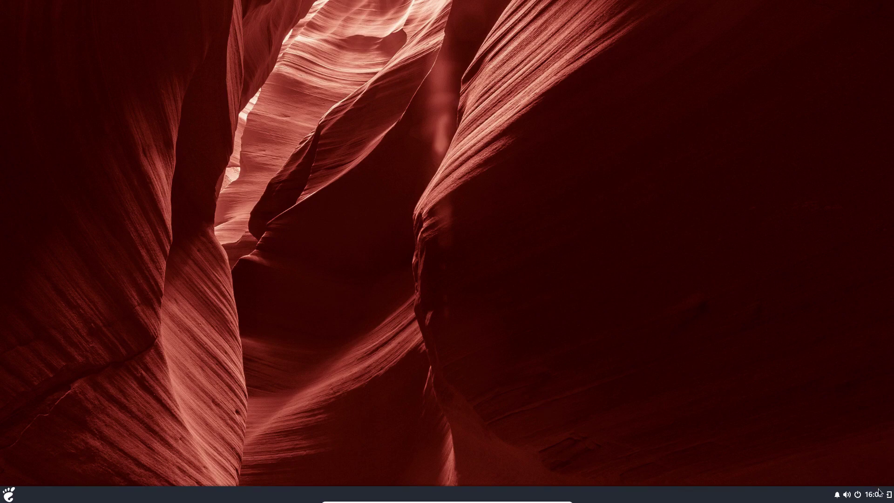
{"action": "left_click", "coordinate": [9, 495]}
Step: Launch Budgie Desktop Settings and switch the widget theme to HighContrast, keeping other style defaults
{"action": "left_click", "coordinate": [9, 494]}
{"action": "left_click", "coordinate": [8, 495]}
{"action": "type", "text": "bud"}
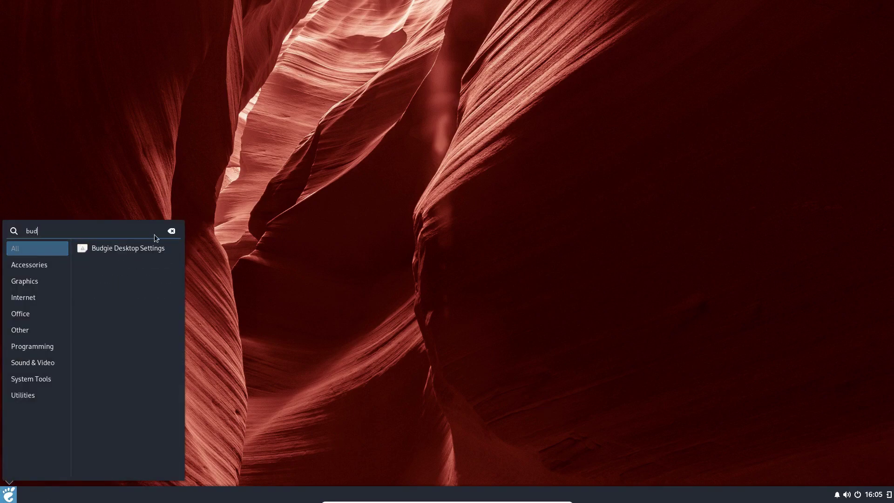
{"action": "left_click", "coordinate": [116, 250]}
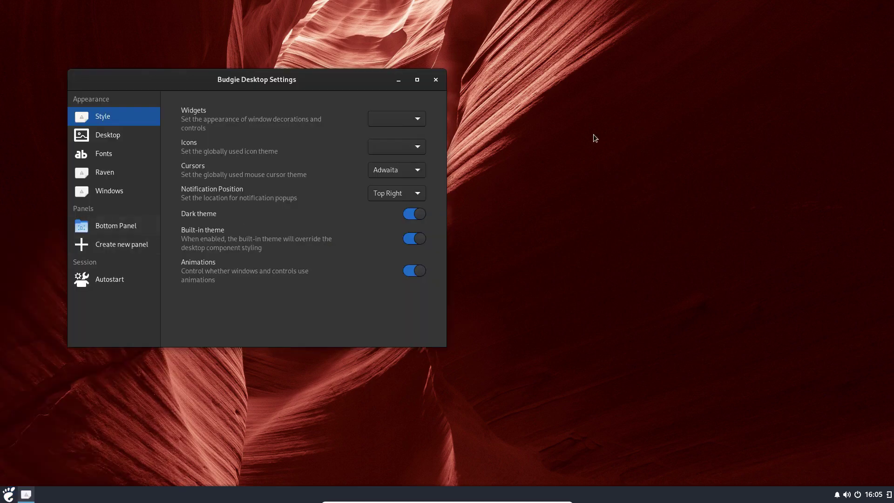
{"action": "left_click", "coordinate": [398, 125]}
{"action": "left_click", "coordinate": [399, 122]}
{"action": "left_click", "coordinate": [416, 148]}
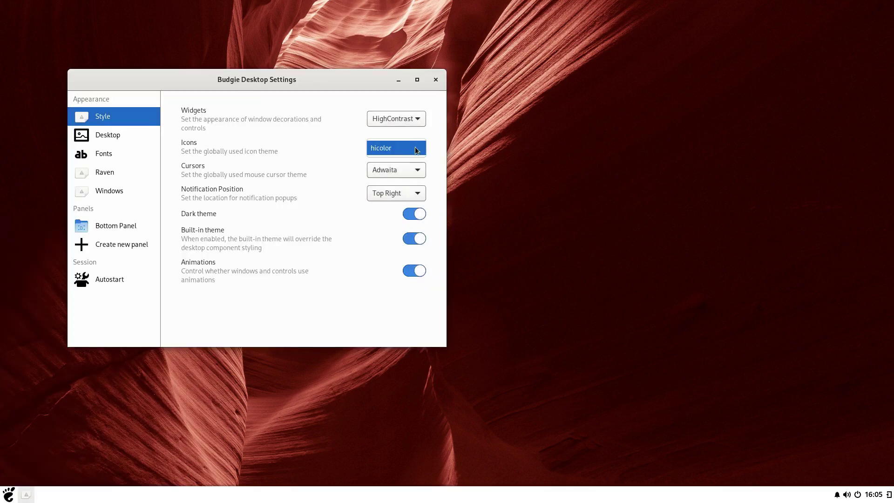
{"action": "left_click", "coordinate": [416, 148]}
{"action": "left_click", "coordinate": [416, 169]}
{"action": "left_click", "coordinate": [416, 170]}
{"action": "left_click", "coordinate": [418, 198]}
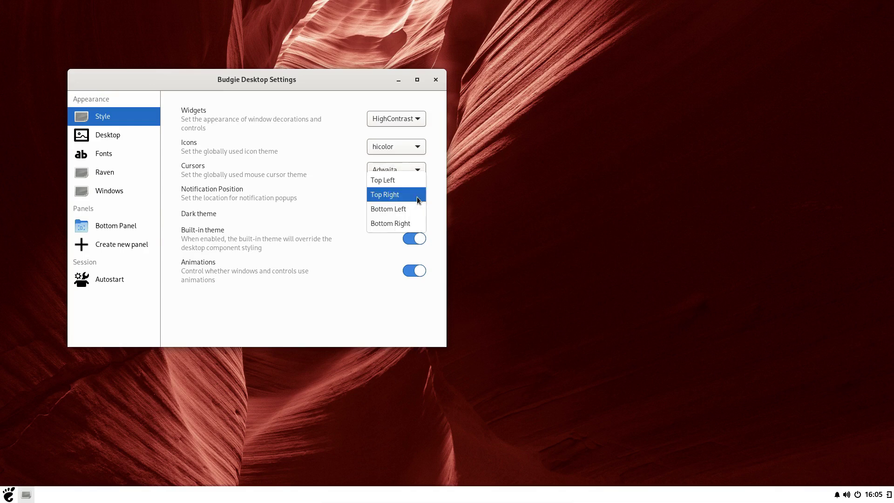
{"action": "left_click", "coordinate": [351, 139]}
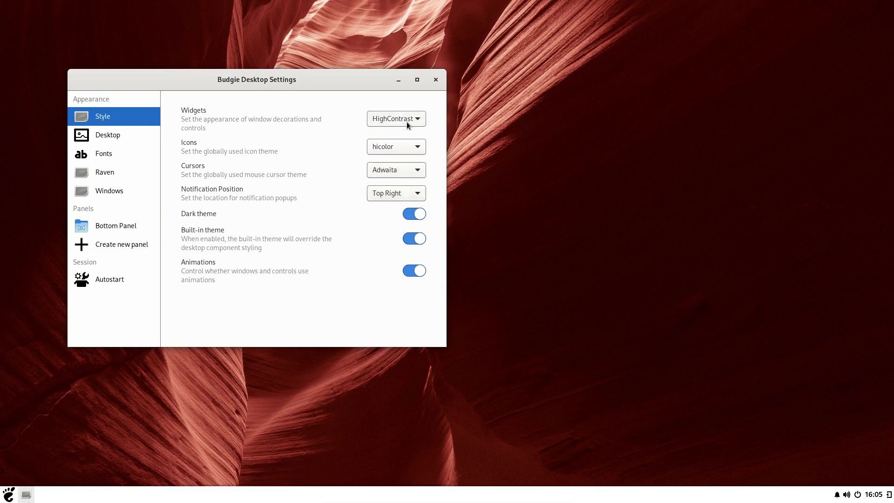
{"action": "left_click", "coordinate": [96, 134]}
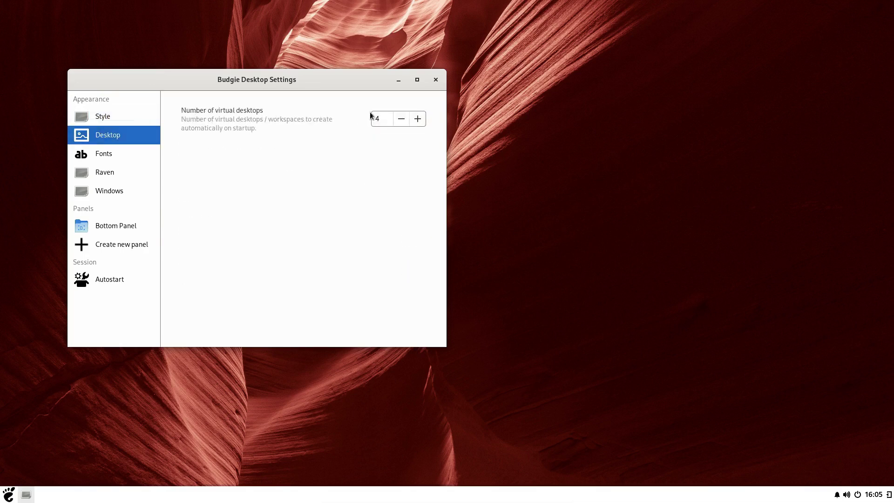
{"action": "left_click_drag", "start_coordinate": [182, 74], "coordinate": [403, 100]}
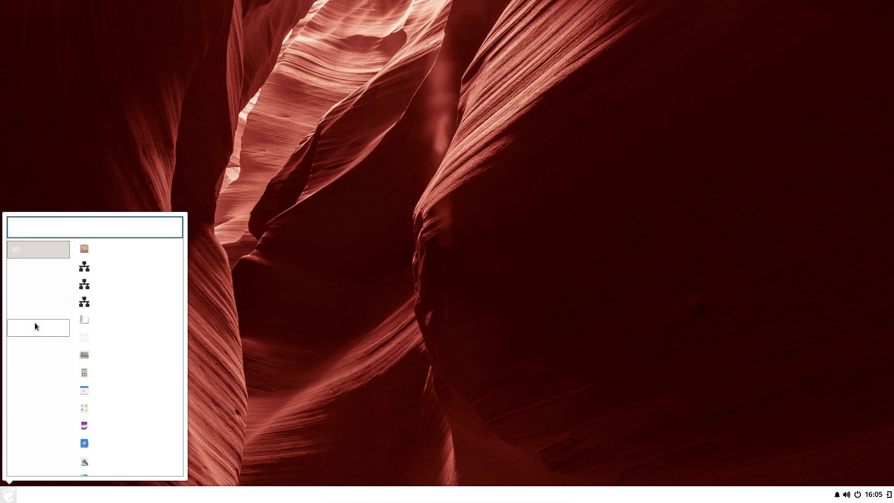
Step: Reopen Budgie Desktop Settings via 'scre', leaving icon, cursor and notification options unchanged
{"action": "type", "text": "scre"}
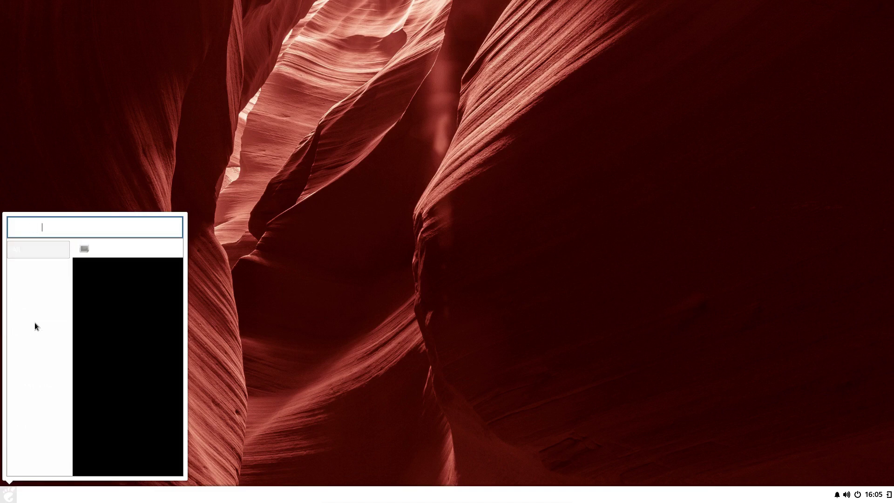
{"action": "key", "text": "Return"}
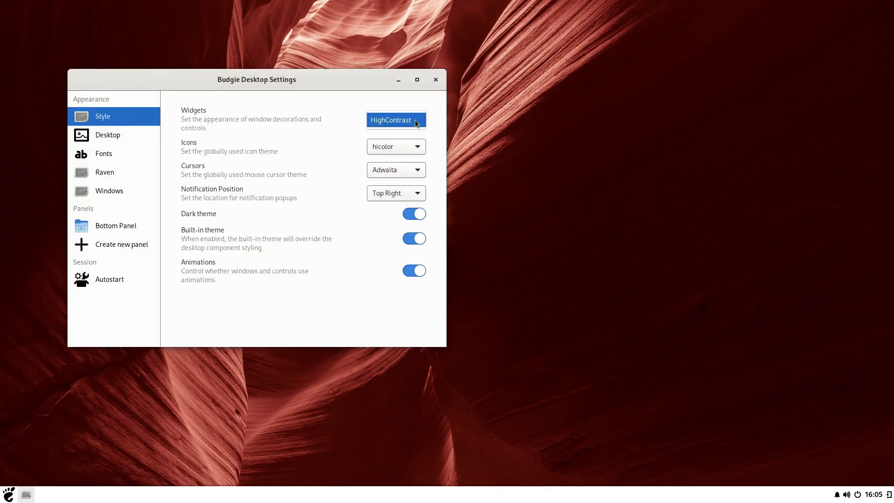
{"action": "left_click", "coordinate": [415, 150]}
{"action": "left_click", "coordinate": [418, 150]}
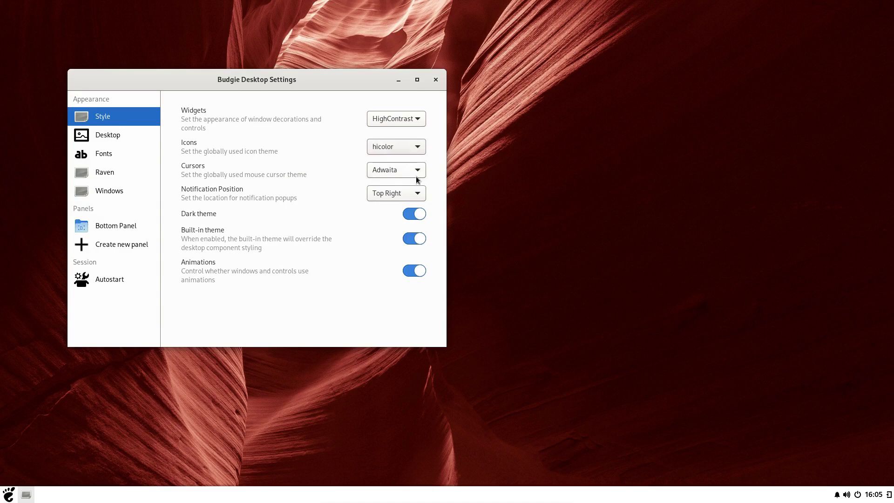
{"action": "left_click", "coordinate": [417, 176]}
{"action": "left_click", "coordinate": [417, 180]}
{"action": "left_click", "coordinate": [422, 196]}
{"action": "left_click", "coordinate": [410, 195]}
Step: Turn off the dark theme, built-in theme and animations, then close the window
{"action": "left_click", "coordinate": [416, 215]}
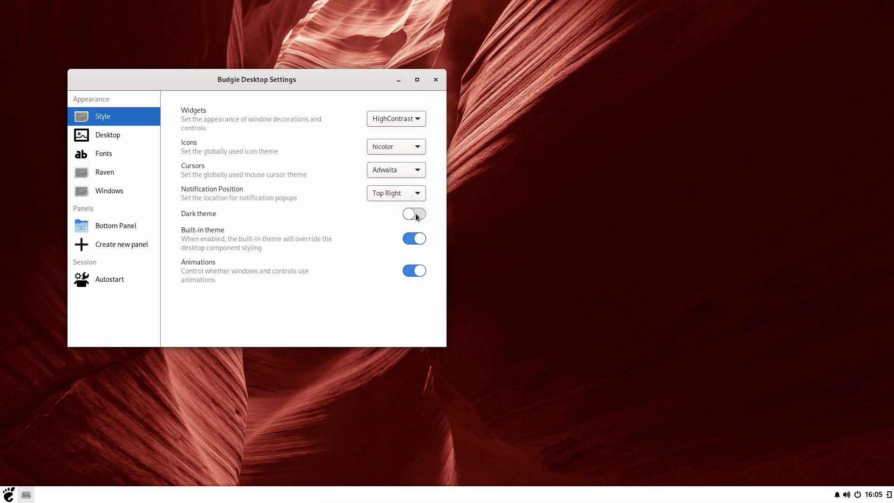
{"action": "left_click", "coordinate": [414, 240]}
{"action": "left_click", "coordinate": [416, 271]}
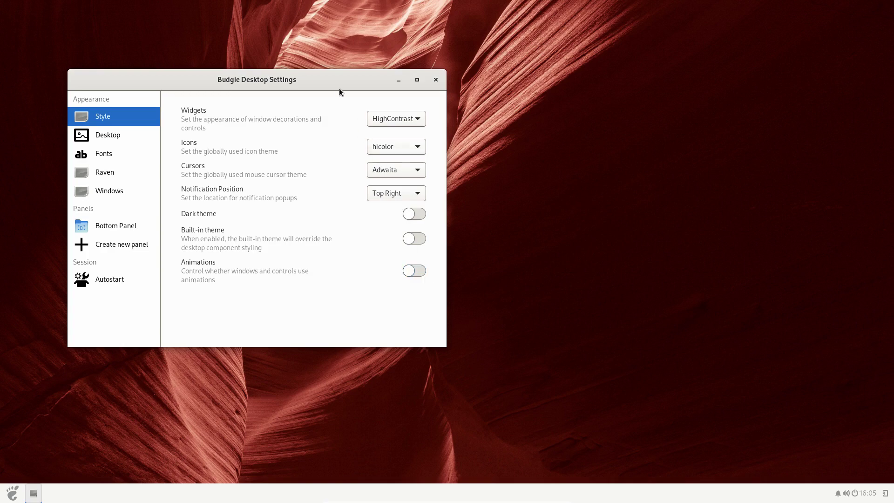
{"action": "left_click_drag", "start_coordinate": [368, 90], "coordinate": [606, 100]}
{"action": "left_click", "coordinate": [674, 90]}
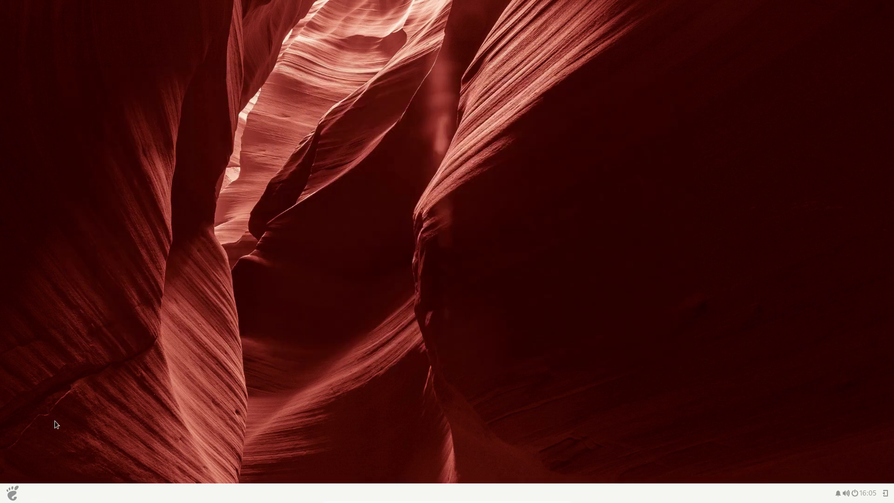
{"action": "left_click", "coordinate": [12, 492]}
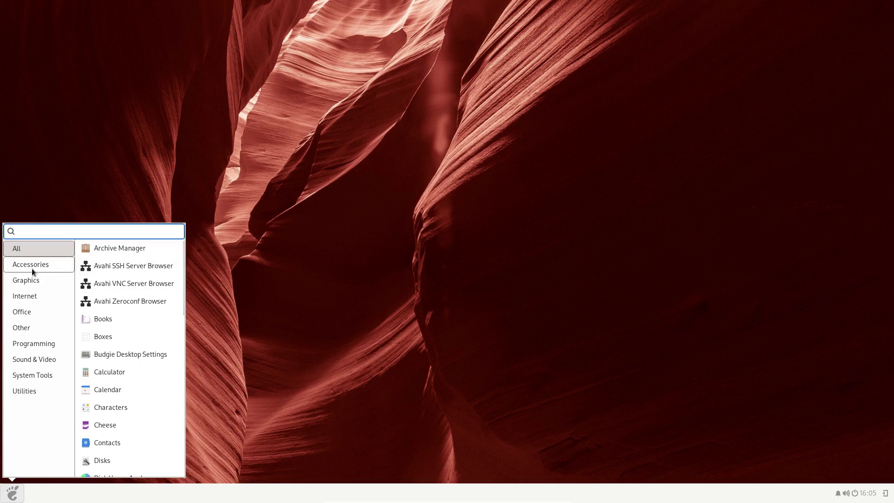
Step: Browse the Office and Internet menu categories and the side panel's calendar and notifications
{"action": "left_click", "coordinate": [25, 314]}
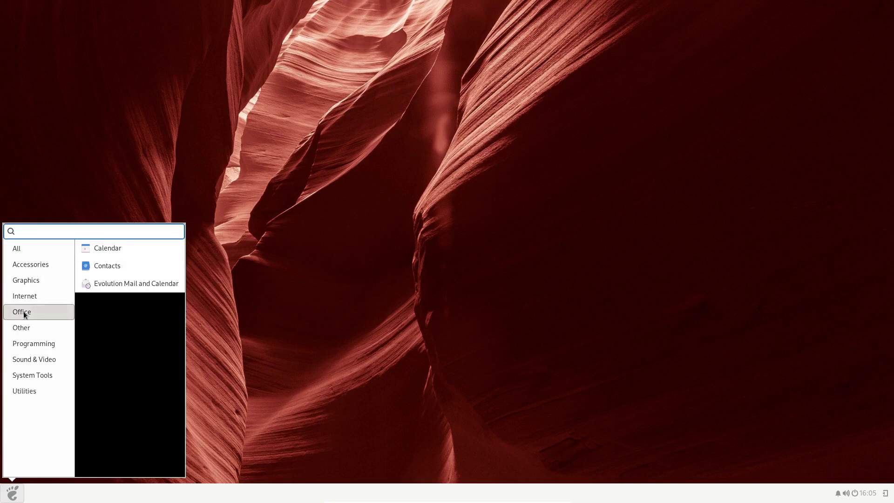
{"action": "left_click", "coordinate": [22, 298]}
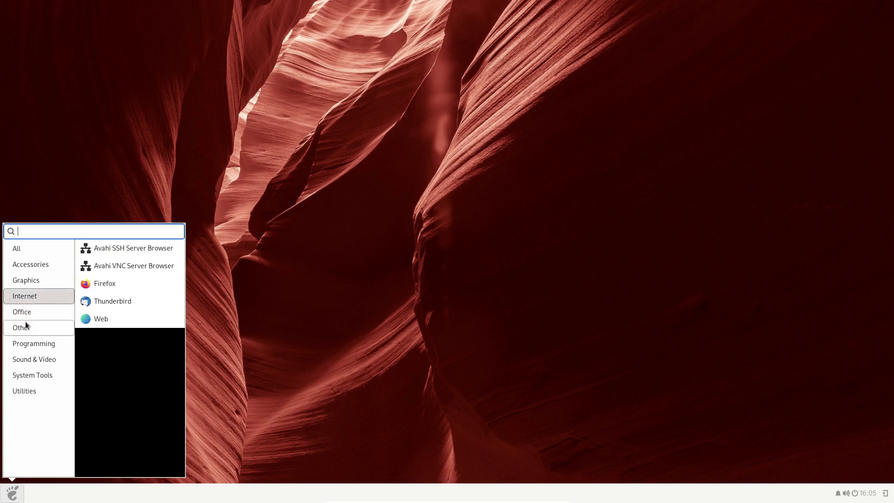
{"action": "left_click", "coordinate": [393, 292]}
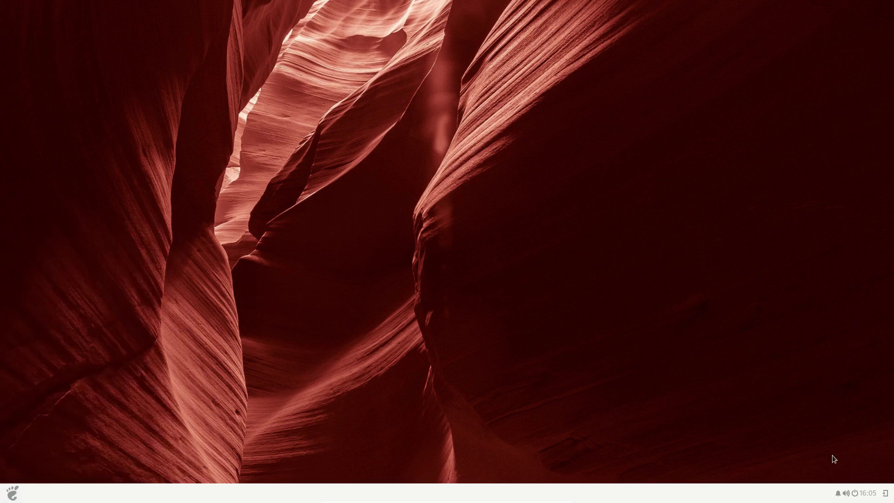
{"action": "left_click", "coordinate": [886, 494]}
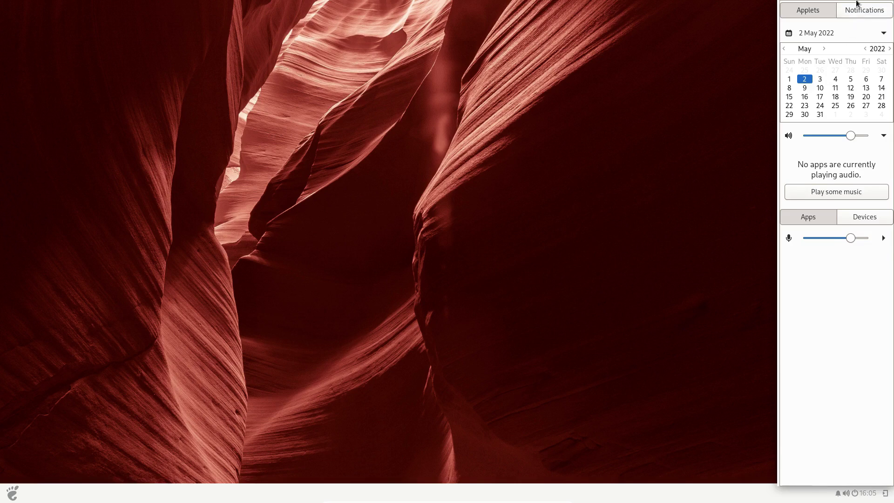
{"action": "left_click", "coordinate": [859, 10]}
{"action": "left_click", "coordinate": [818, 10]}
{"action": "left_click", "coordinate": [6, 496]}
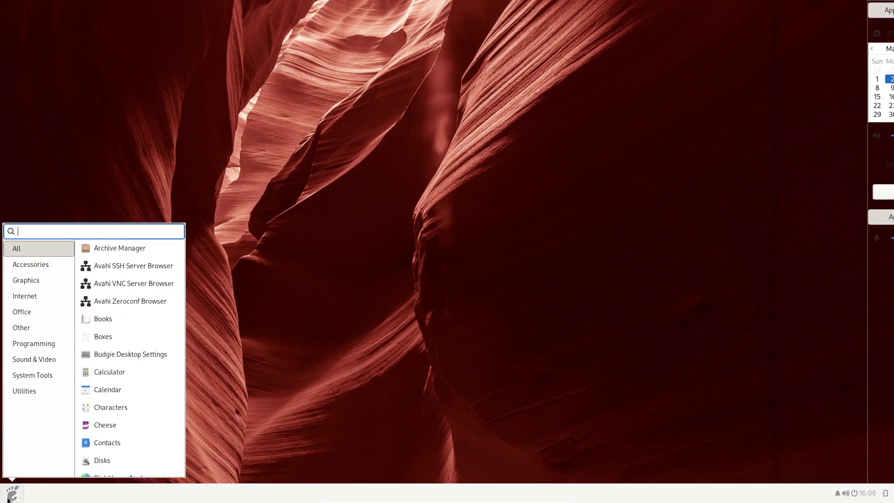
{"action": "left_click", "coordinate": [451, 314]}
Step: Check the virtual desktops page in Budgie Desktop Settings, then bring up the desktop's settings shortcuts again
{"action": "right_click", "coordinate": [487, 172]}
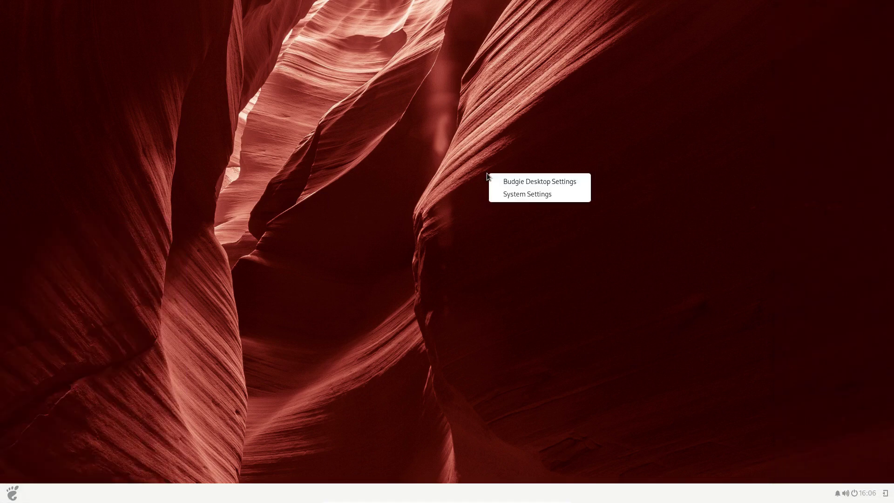
{"action": "left_click", "coordinate": [526, 180]}
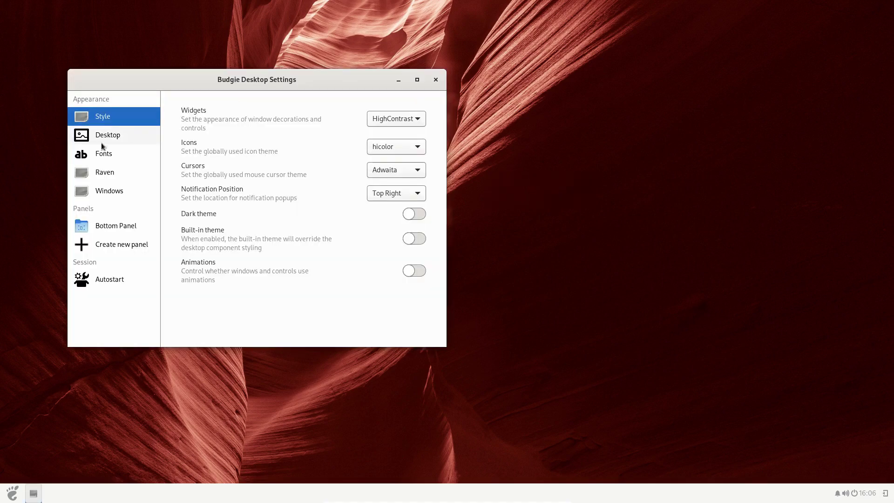
{"action": "left_click", "coordinate": [108, 140]}
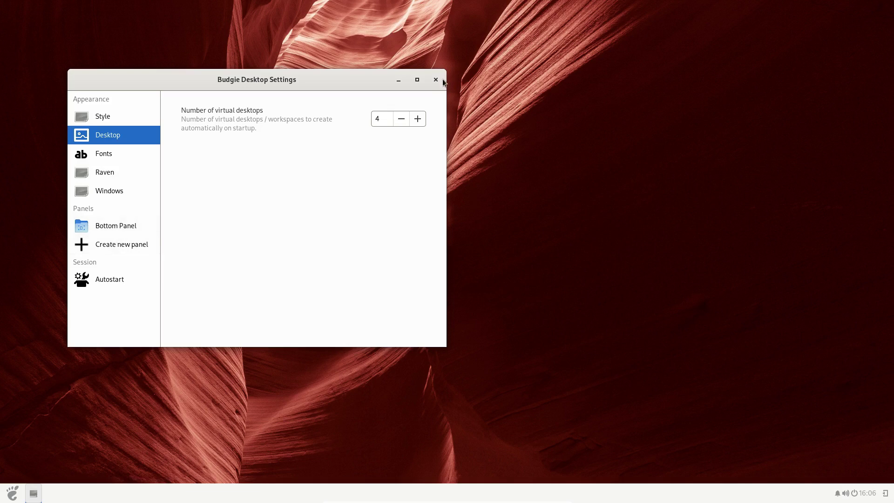
{"action": "left_click", "coordinate": [435, 79]}
{"action": "right_click", "coordinate": [559, 204]}
Step: Try the wood, grey, green and blue wallpapers, settling on the orange painted-brush background
{"action": "left_click", "coordinate": [589, 224]}
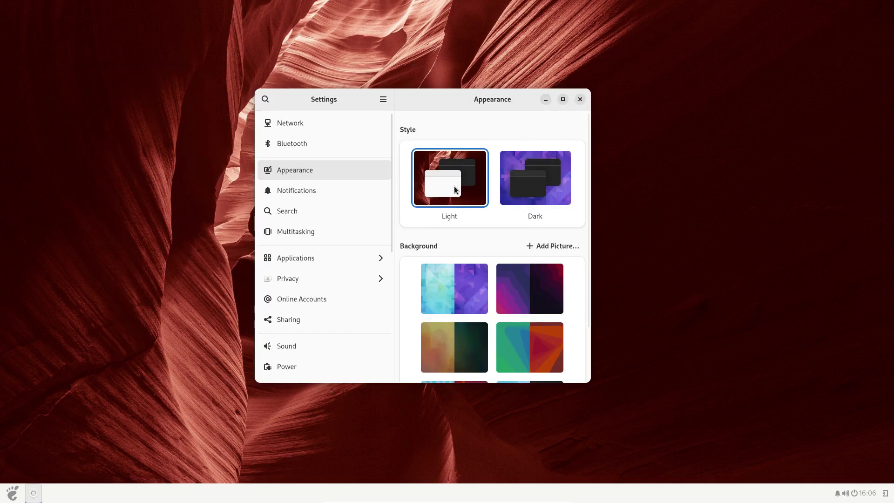
{"action": "scroll", "coordinate": [512, 281], "scroll_direction": "down", "scroll_amount": 5}
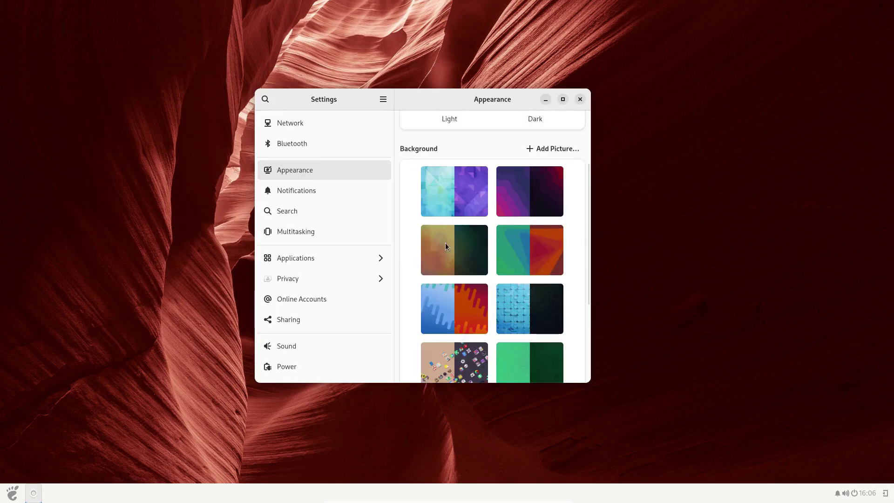
{"action": "scroll", "coordinate": [470, 260], "scroll_direction": "down", "scroll_amount": 3}
{"action": "left_click", "coordinate": [463, 343]}
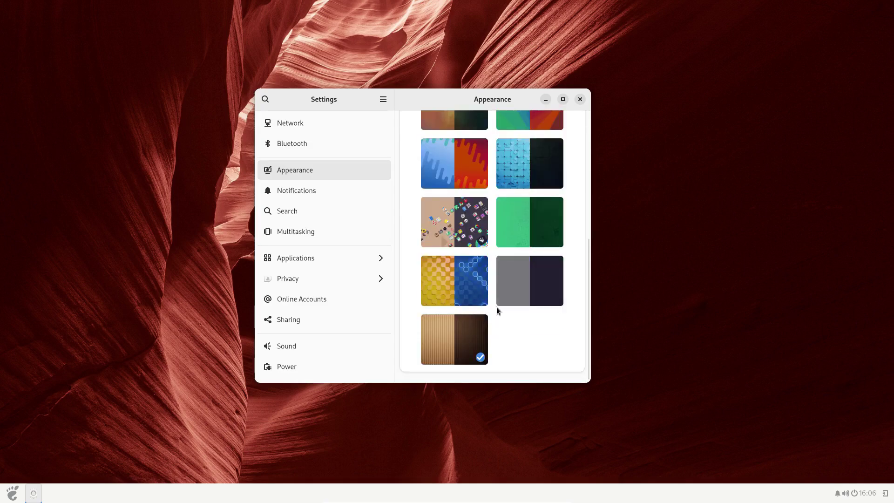
{"action": "left_click", "coordinate": [529, 283]}
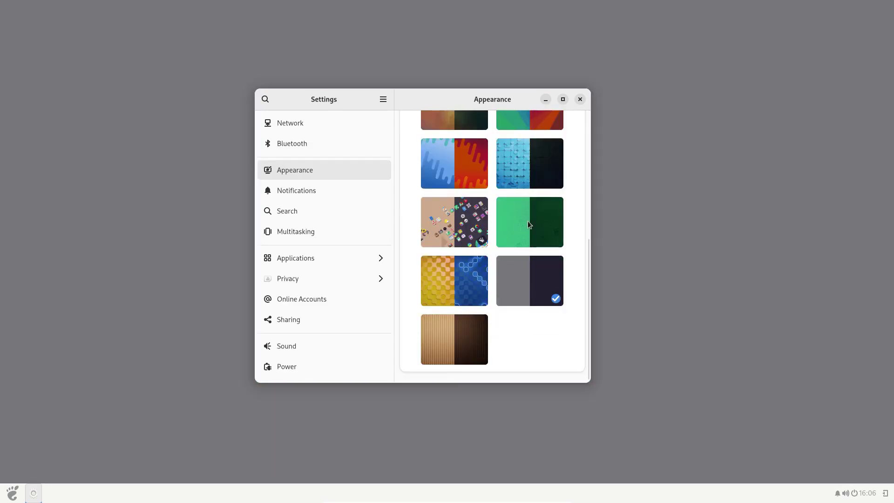
{"action": "left_click", "coordinate": [504, 237]}
{"action": "left_click", "coordinate": [517, 172]}
{"action": "scroll", "coordinate": [431, 144], "scroll_direction": "up", "scroll_amount": 5}
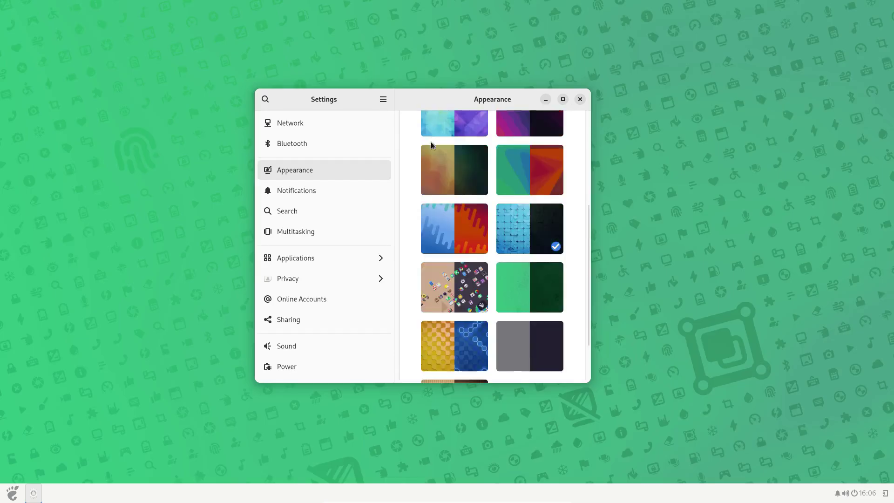
{"action": "left_click", "coordinate": [446, 231]}
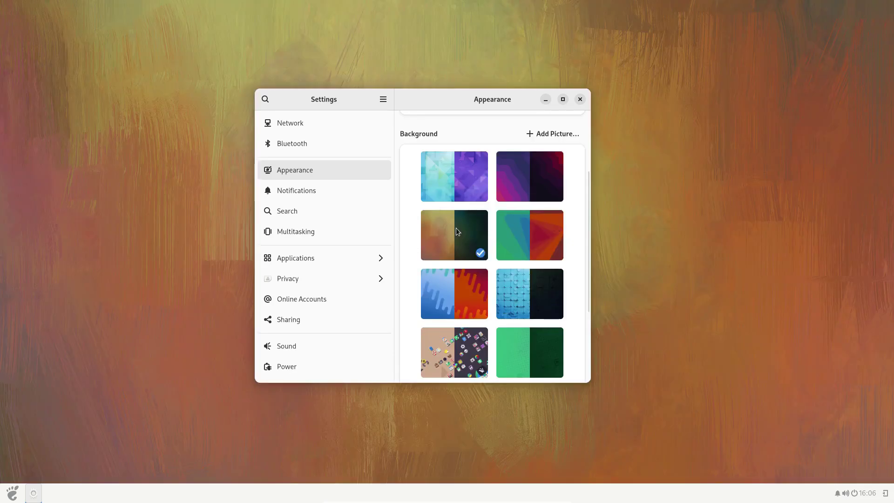
Step: Switch the desktop style to Dark
{"action": "scroll", "coordinate": [563, 122], "scroll_direction": "up", "scroll_amount": 1}
{"action": "scroll", "coordinate": [515, 220], "scroll_direction": "up", "scroll_amount": 3}
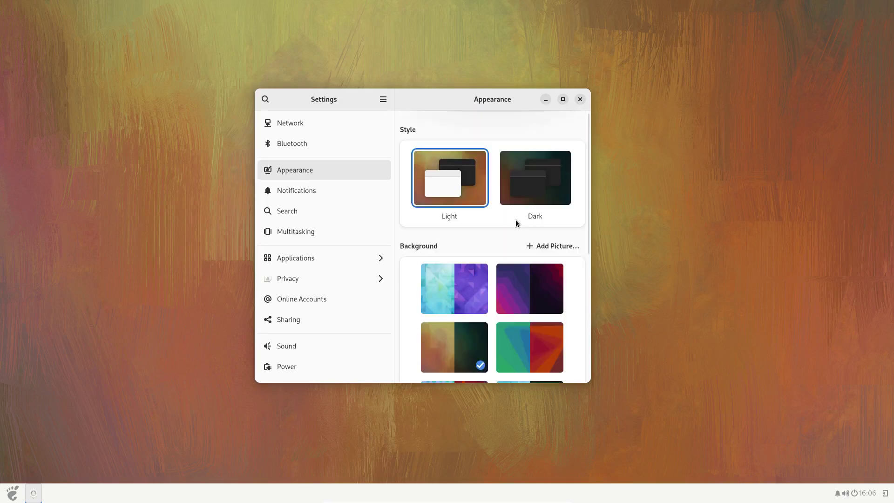
{"action": "left_click", "coordinate": [535, 180]}
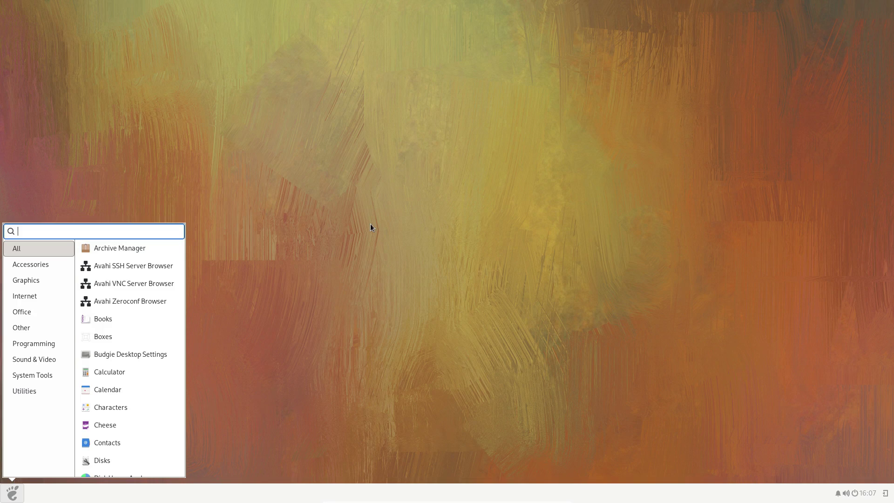
Step: Browse the Accessories, Graphics and Internet categories, then launch Software from System Tools
{"action": "left_click", "coordinate": [27, 263]}
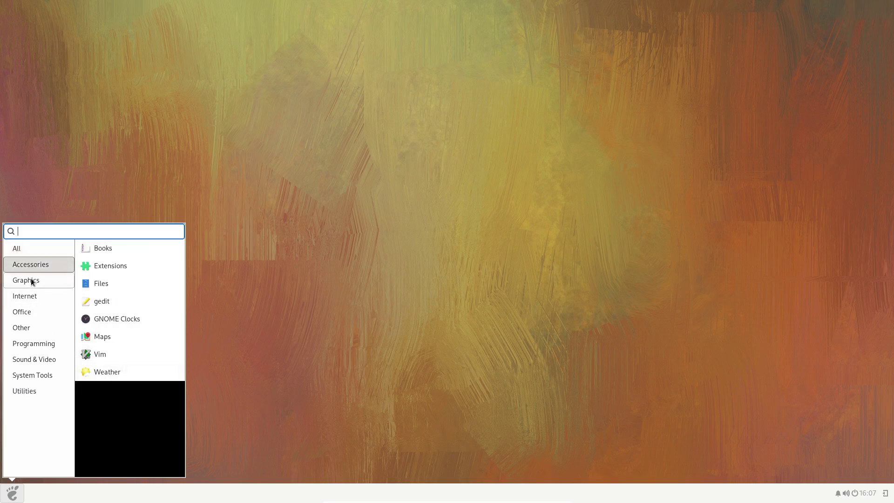
{"action": "left_click", "coordinate": [31, 278]}
{"action": "left_click", "coordinate": [35, 300]}
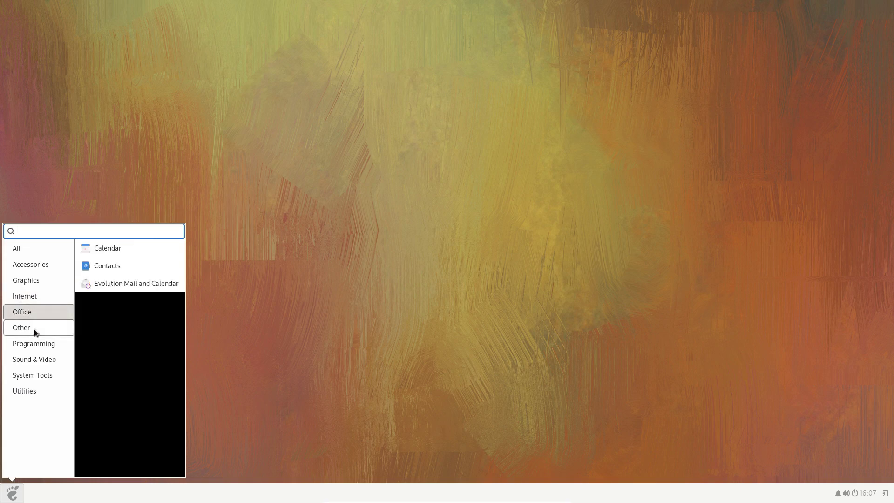
{"action": "mouse_move", "coordinate": [34, 343]}
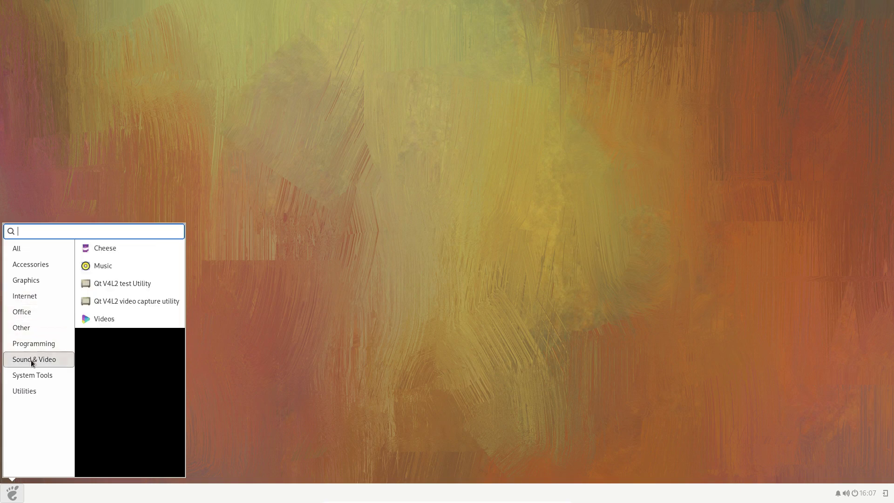
{"action": "mouse_move", "coordinate": [32, 375]}
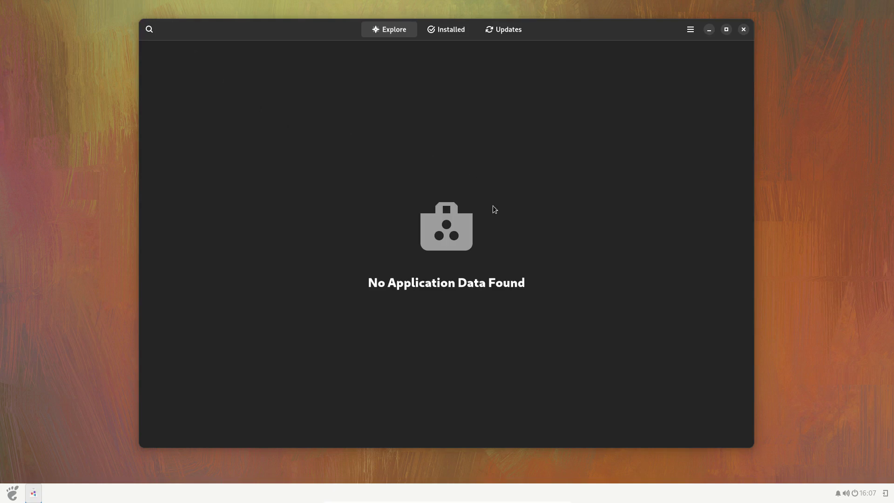
Step: Check Installed and Explore, show the search bar, and confirm Software Repositories lists No Repositories
{"action": "left_click", "coordinate": [457, 30]}
{"action": "left_click", "coordinate": [405, 29]}
{"action": "left_click", "coordinate": [150, 29]}
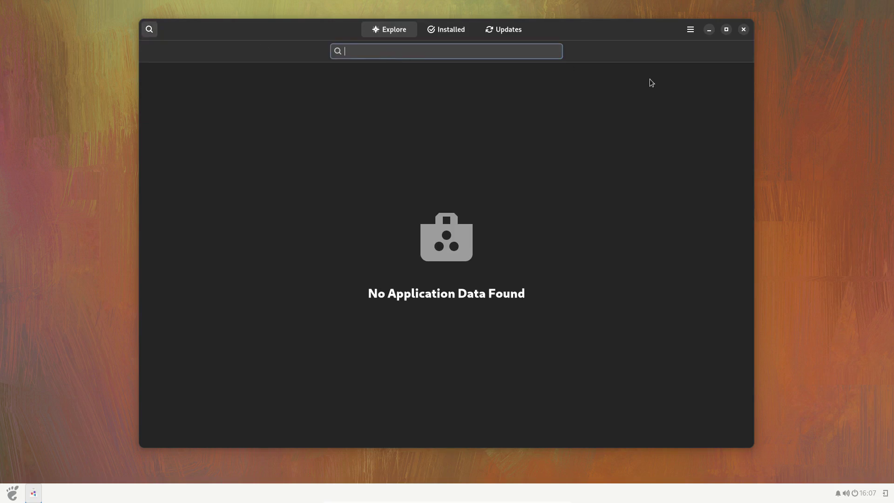
{"action": "left_click", "coordinate": [690, 30]}
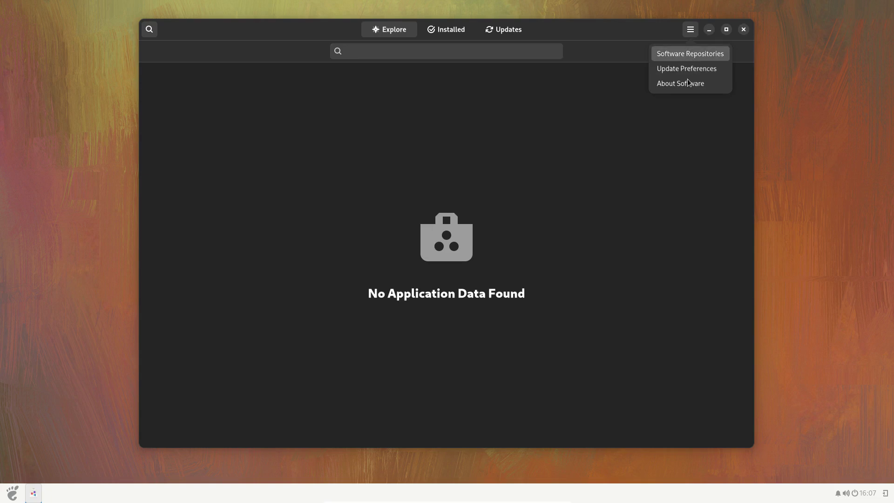
{"action": "left_click", "coordinate": [690, 55]}
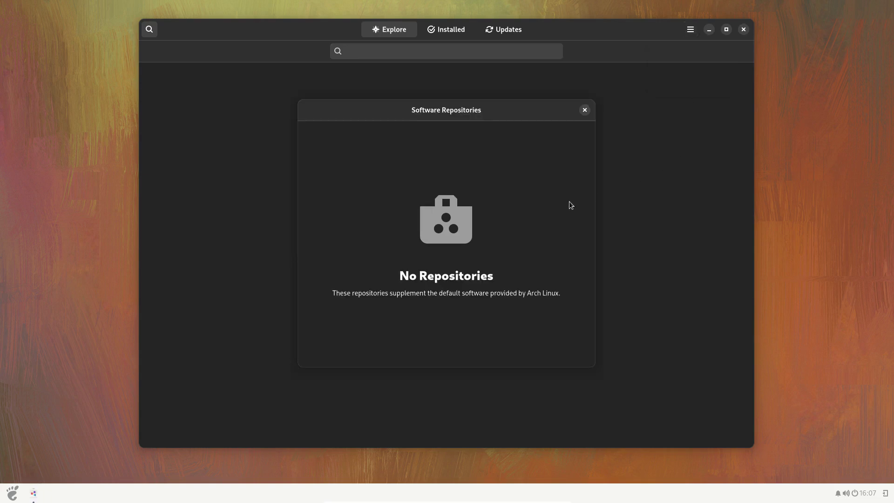
{"action": "left_click", "coordinate": [584, 110]}
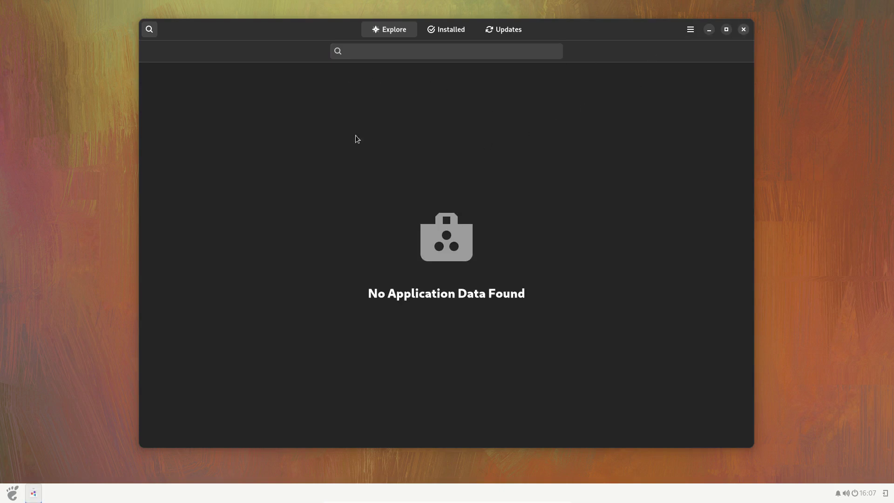